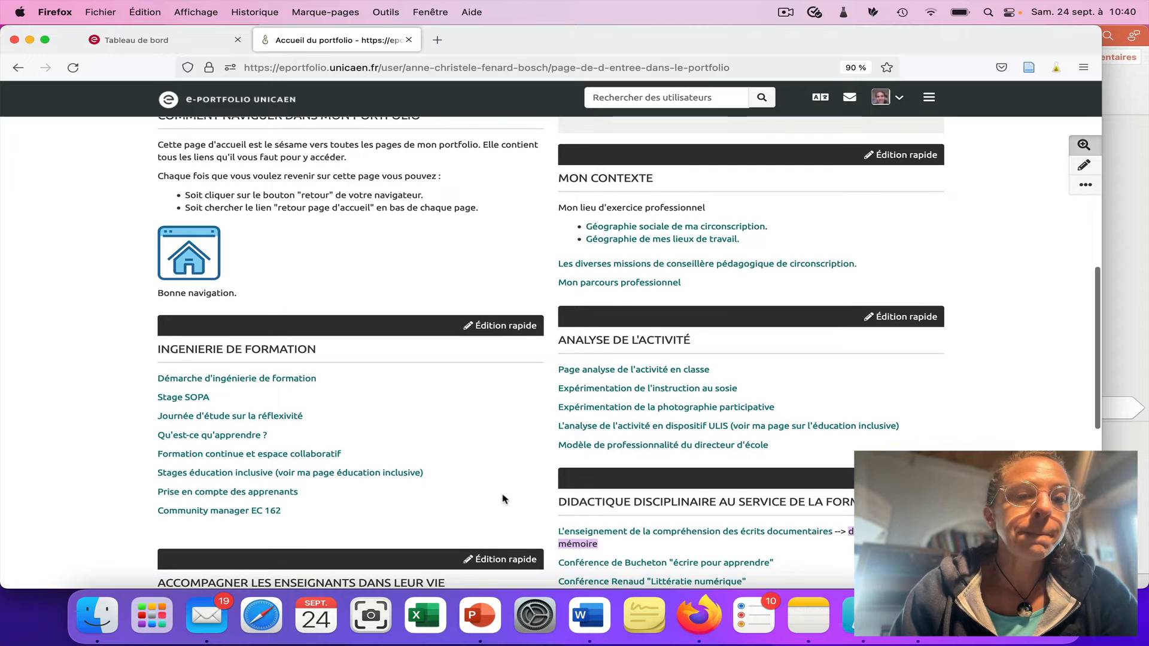
Open the portfolio page "Prise en compte des apprenants" and its block "Le rapport au savoir = une mise en abîme" for quick editing
scroll(502, 499, "down", 1)
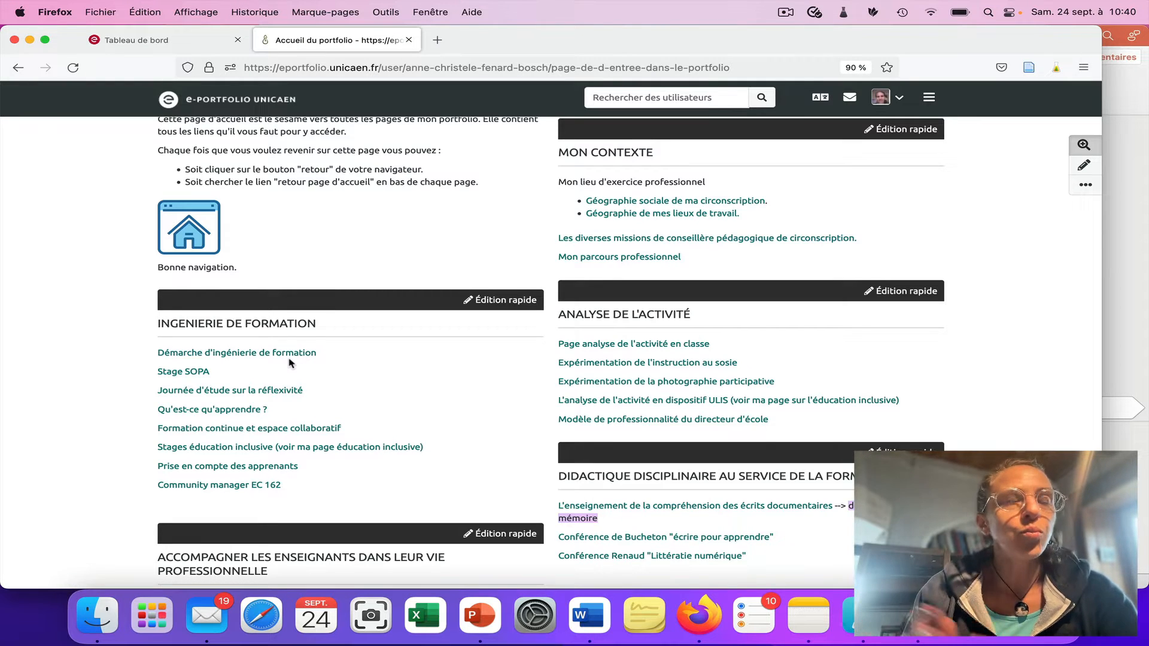
left_click(230, 467)
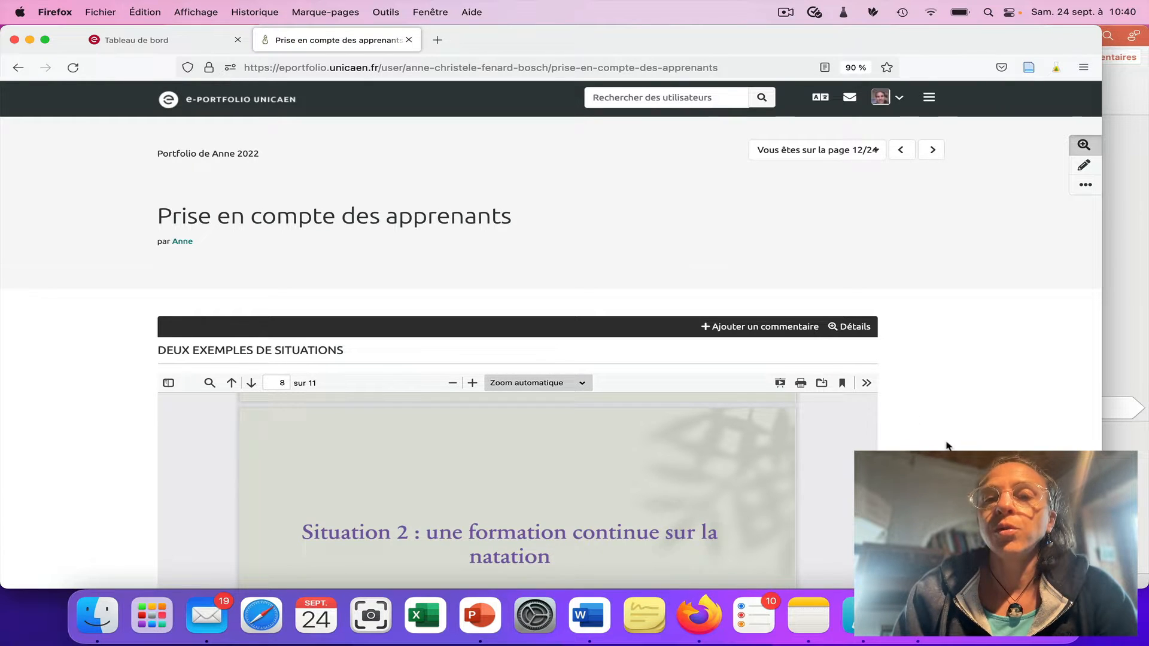
scroll(946, 446, "down", 10)
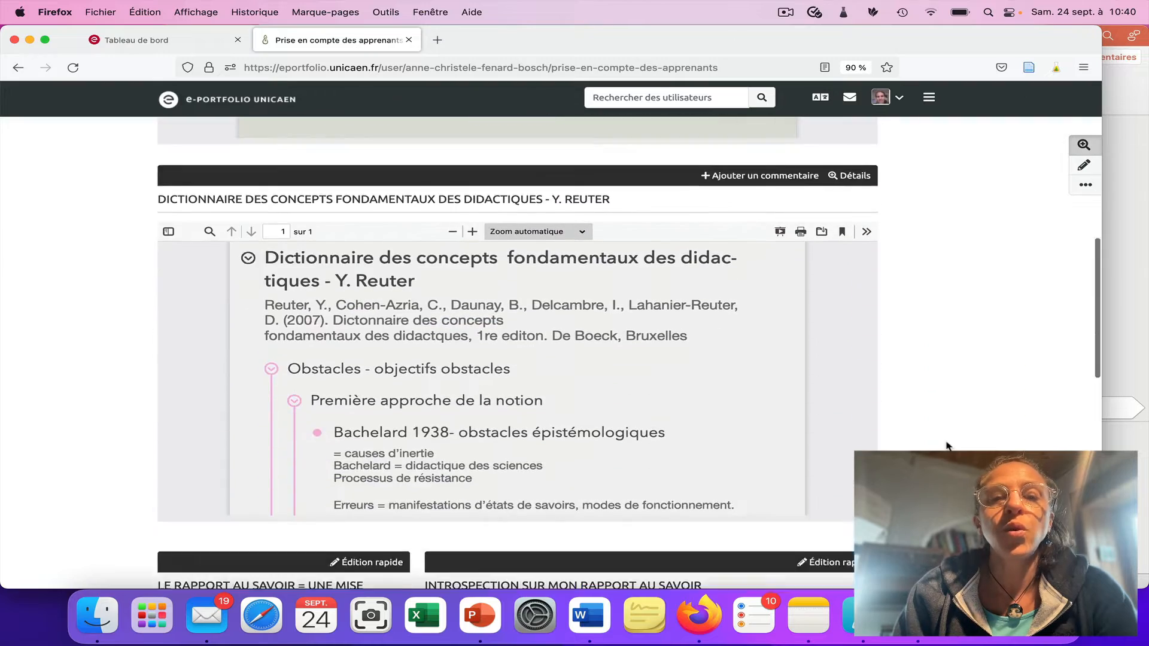
scroll(946, 446, "down", 5)
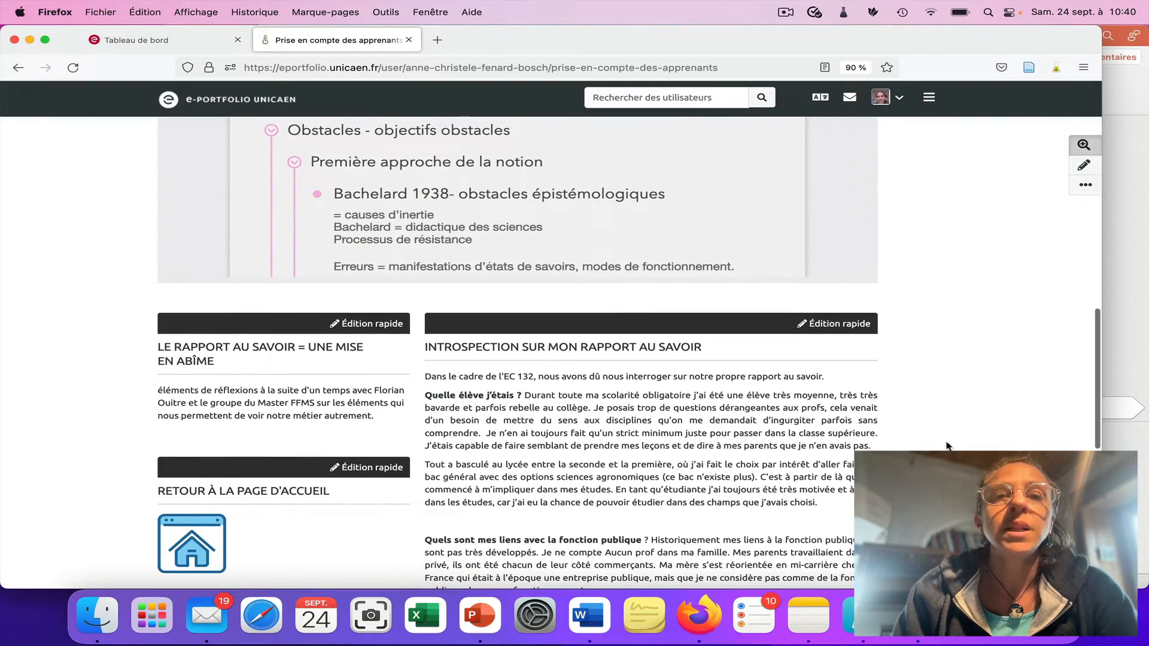
scroll(945, 445, "down", 3)
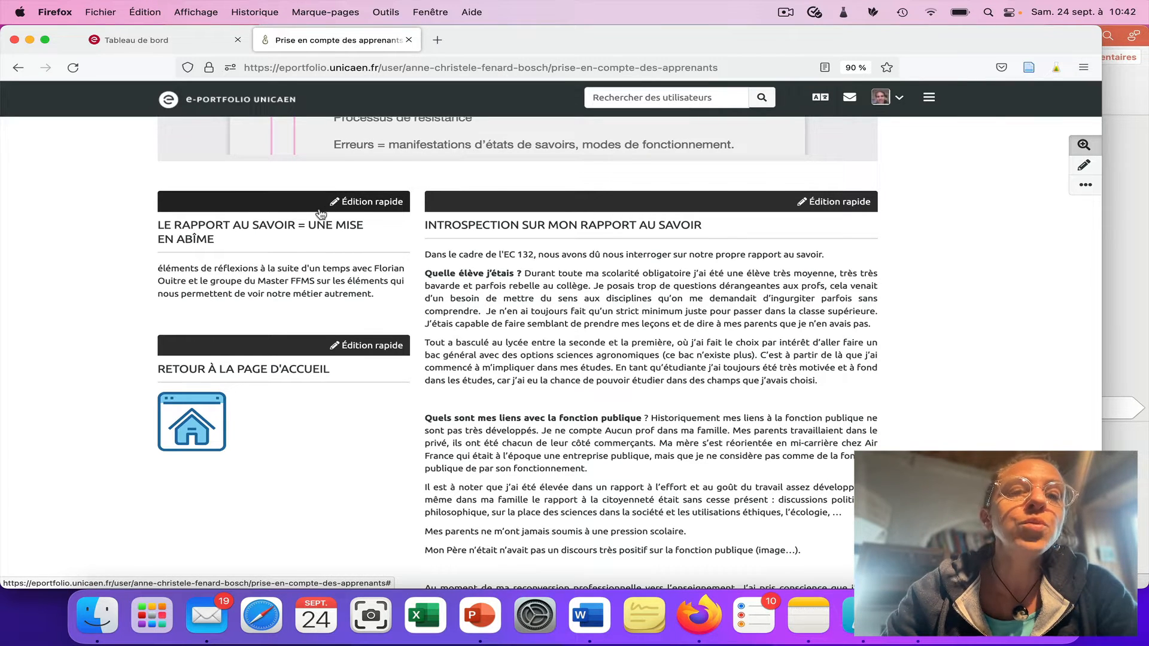
left_click(352, 204)
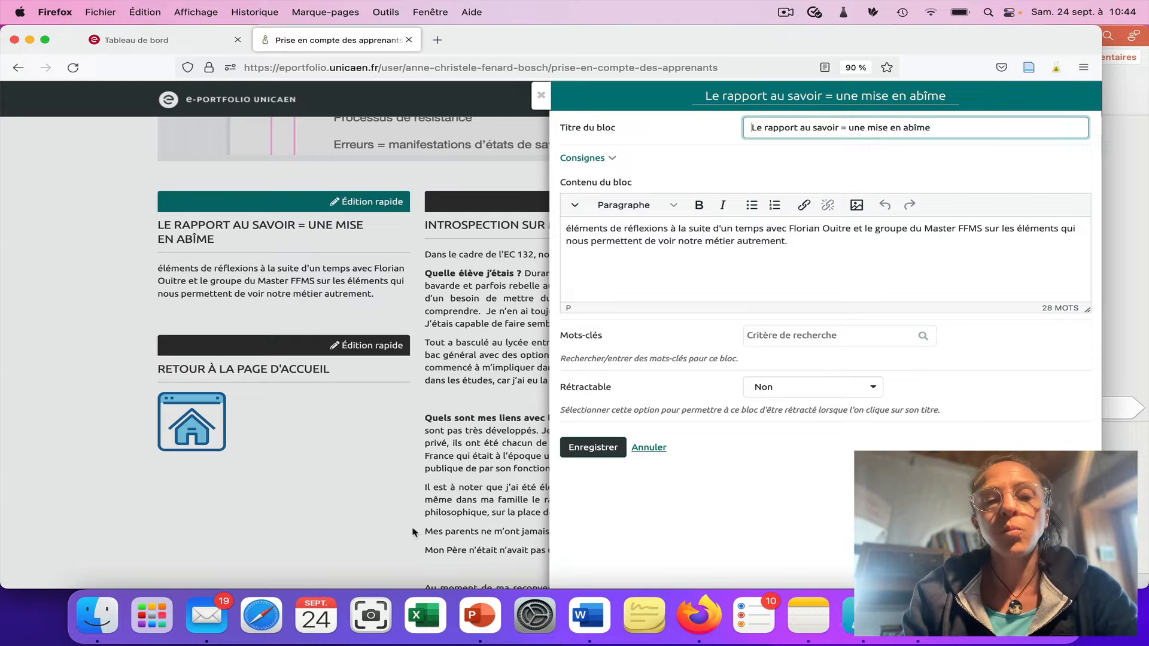
Switch to the PowerPoint presentation and display slide 2, "Mémoire : identifier ce qui fait obstacle"
left_click(477, 622)
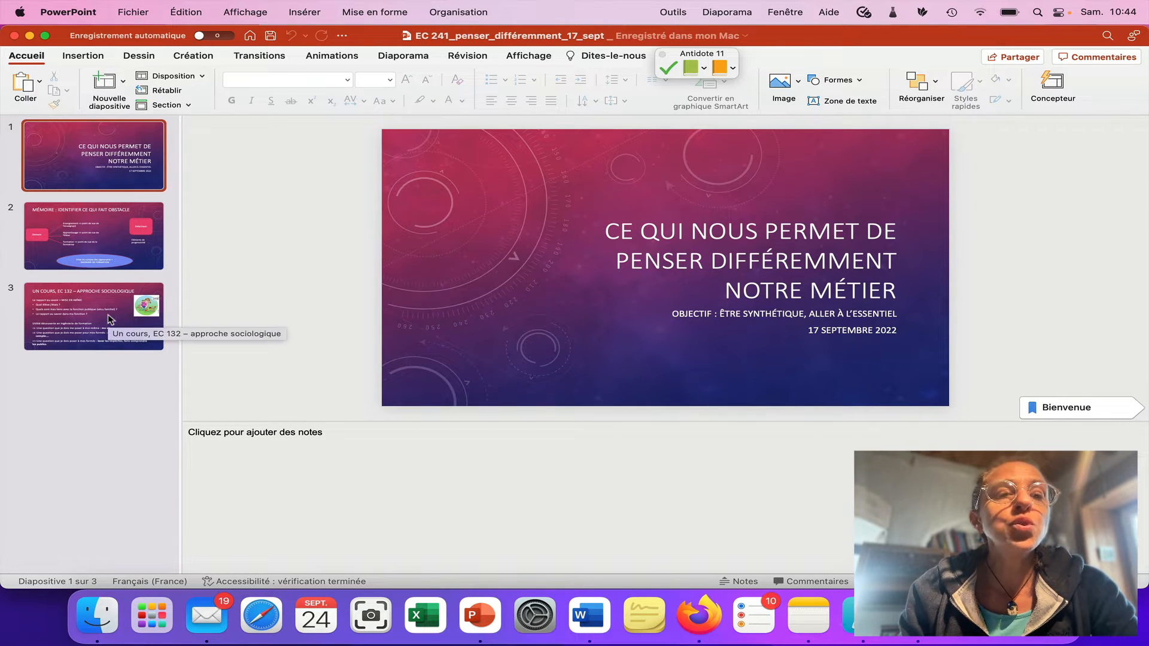
left_click(109, 245)
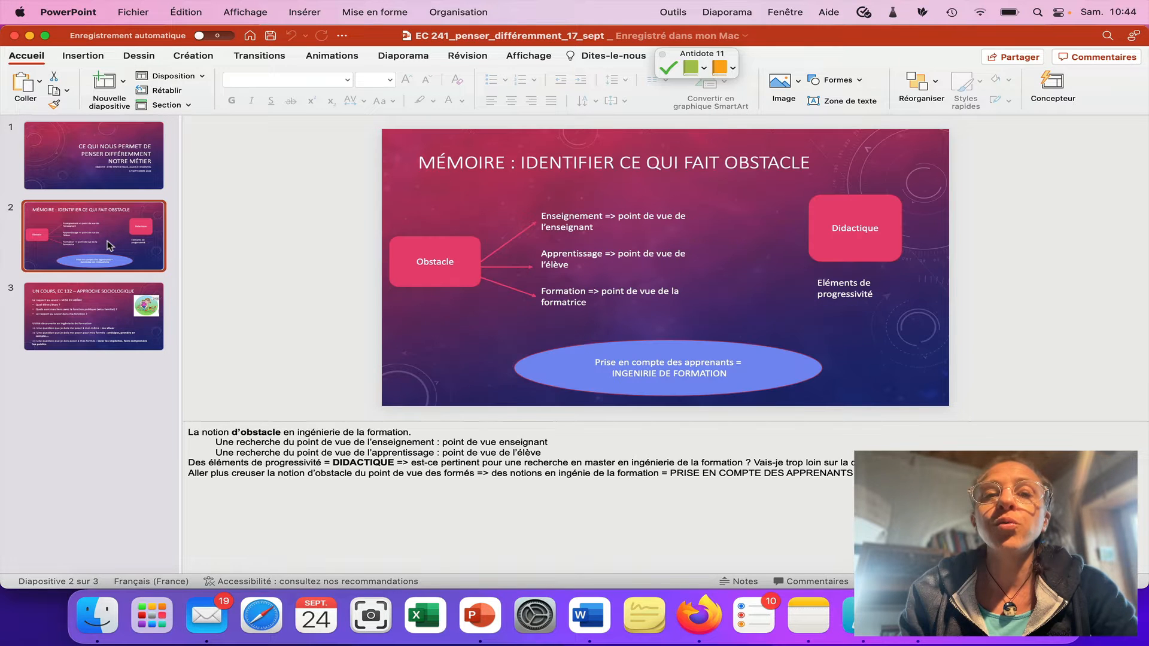
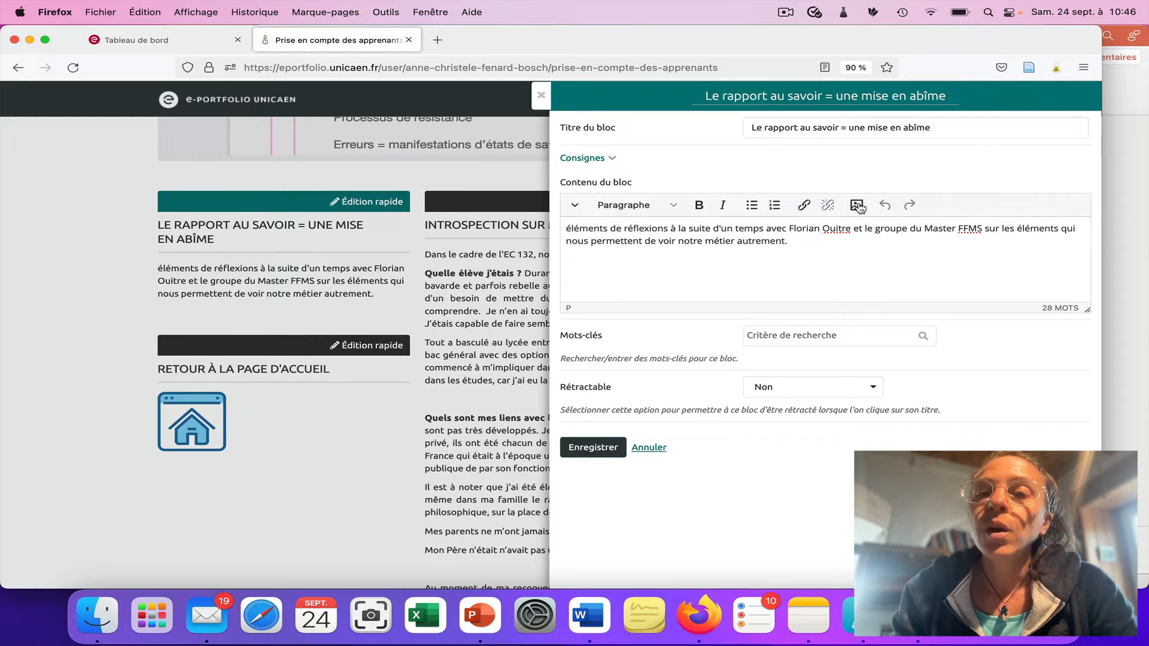
Start inserting an image into the block's content and accept the file ownership and permission statement for uploading
left_click(856, 206)
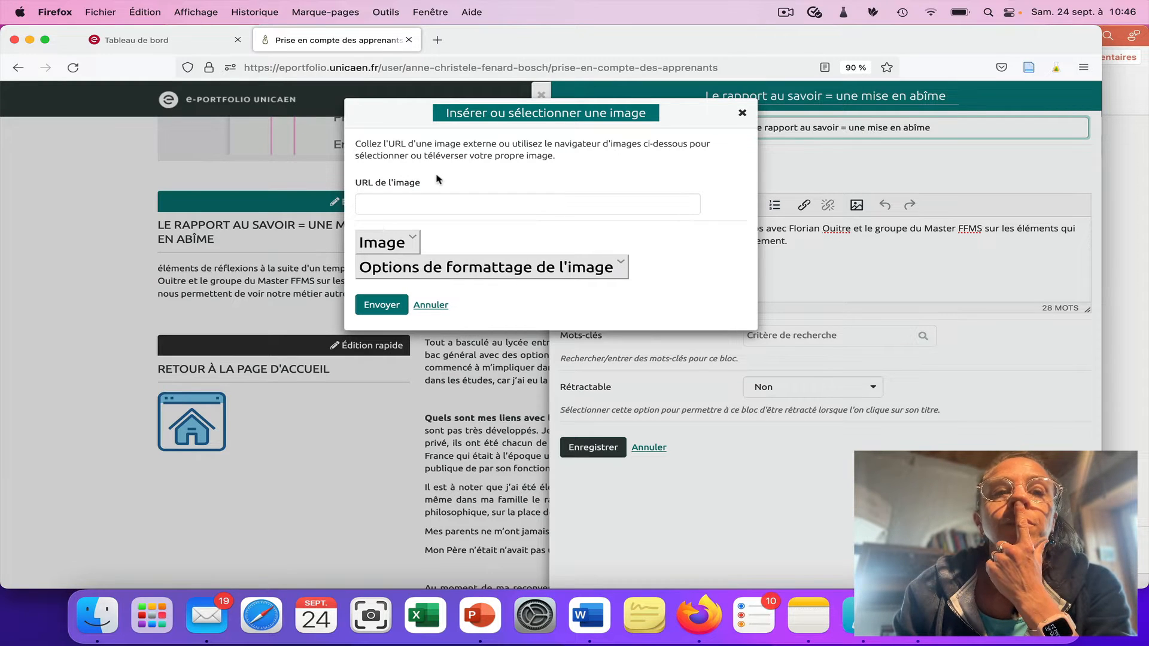
left_click(413, 240)
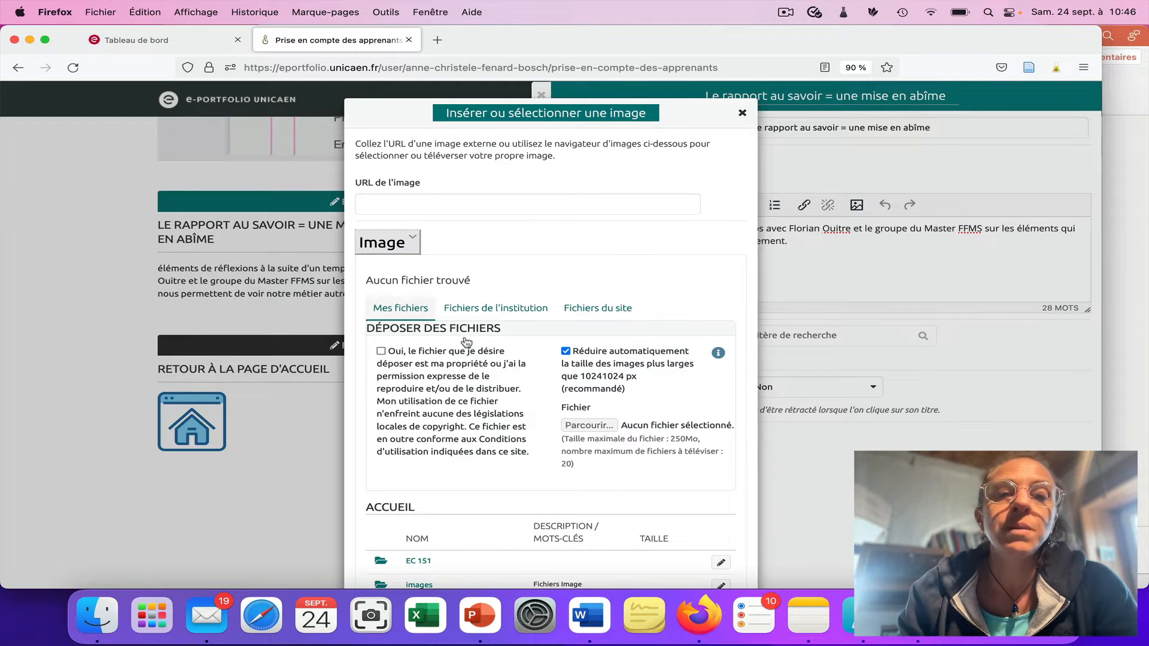
scroll(460, 408, "down", 1)
scroll(461, 409, "down", 3)
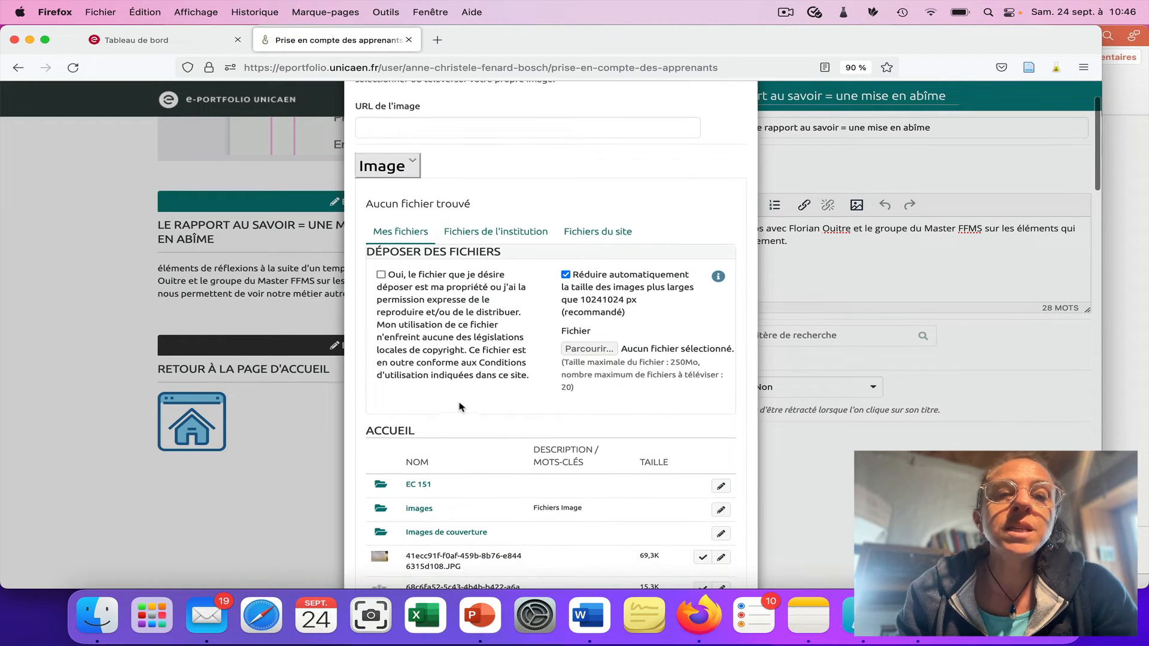
left_click(381, 275)
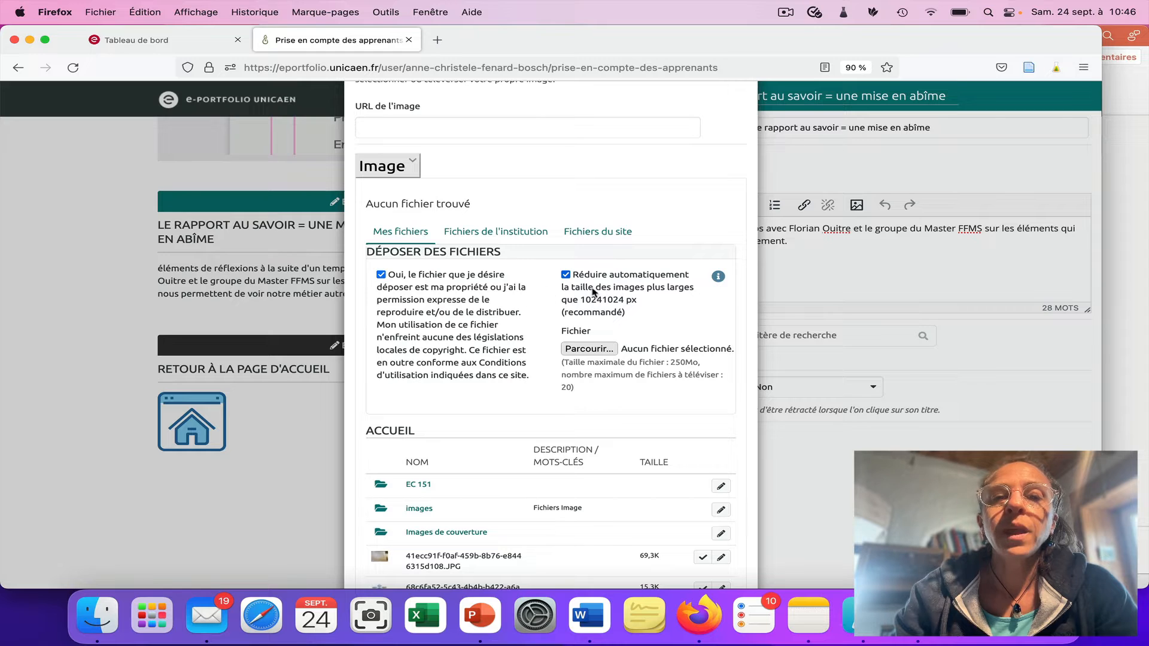
Upload the recent file "Capture d'écran 2022-09-24 à 10.45.40.png" and insert it into the block's content
left_click(602, 352)
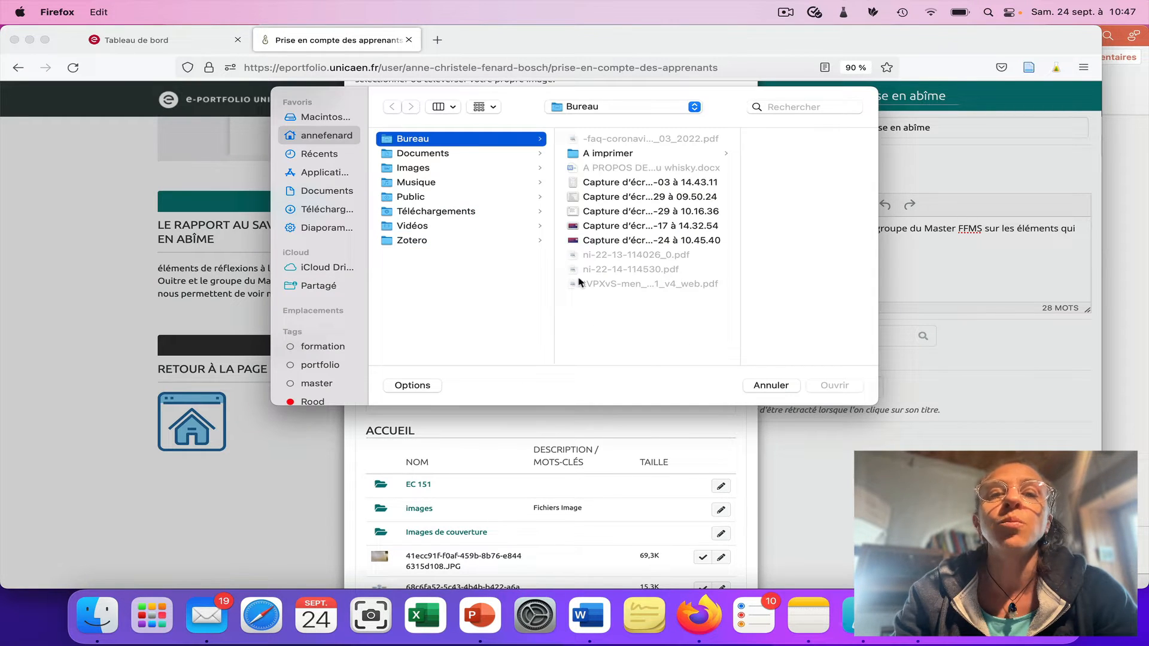
left_click(316, 156)
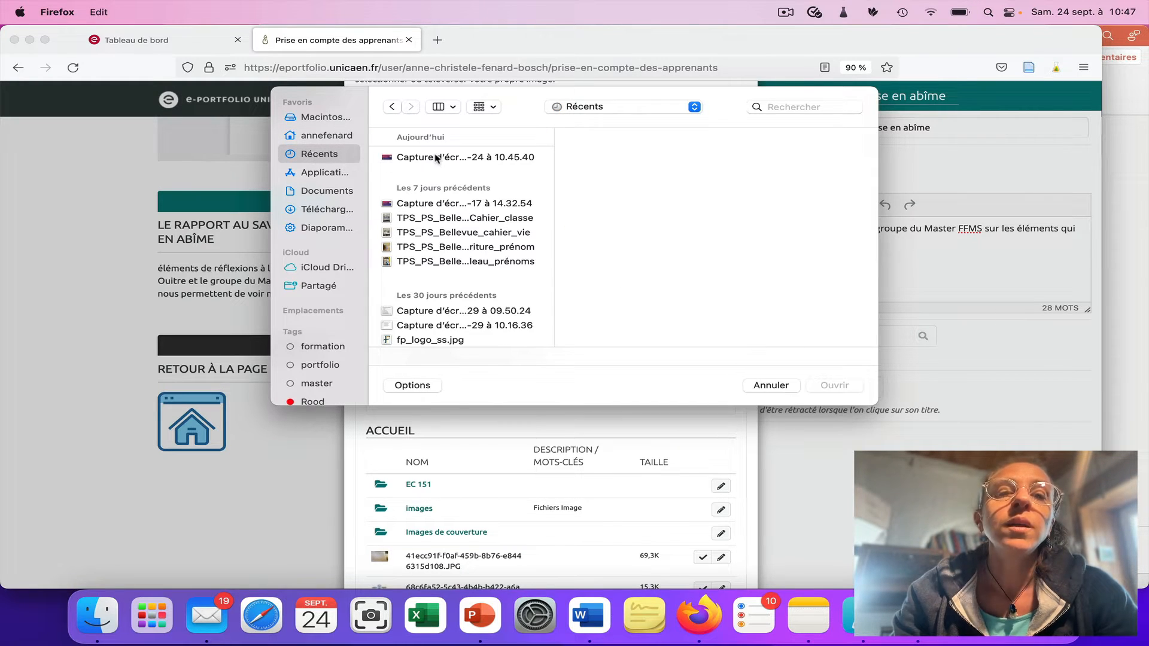
left_click(436, 158)
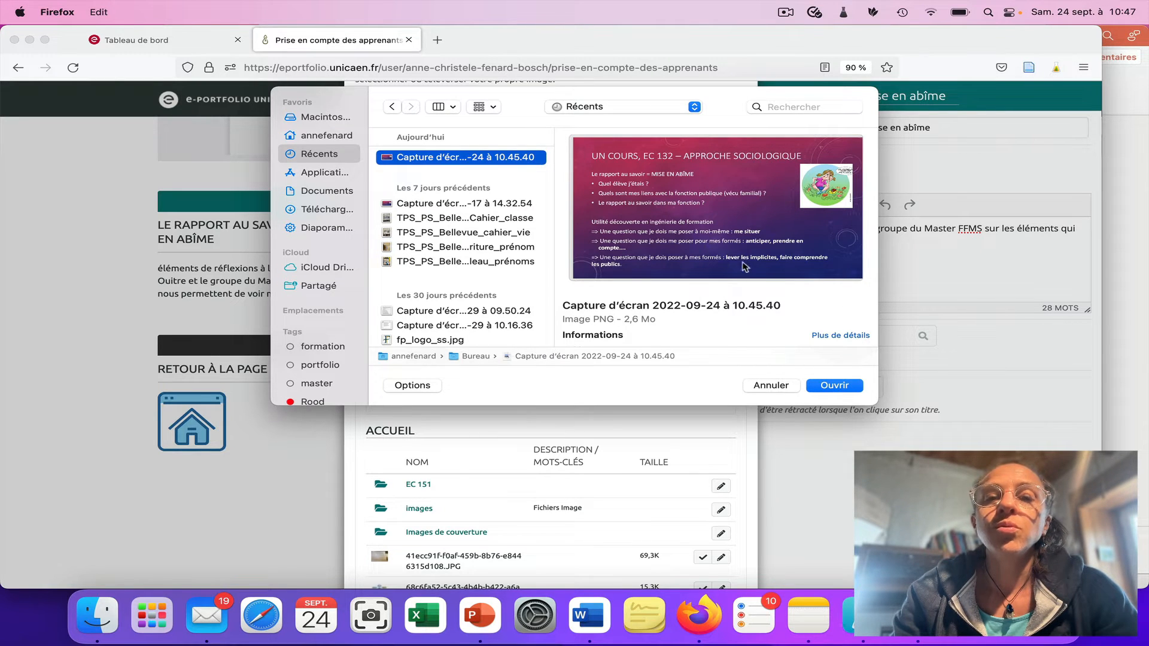
left_click(844, 389)
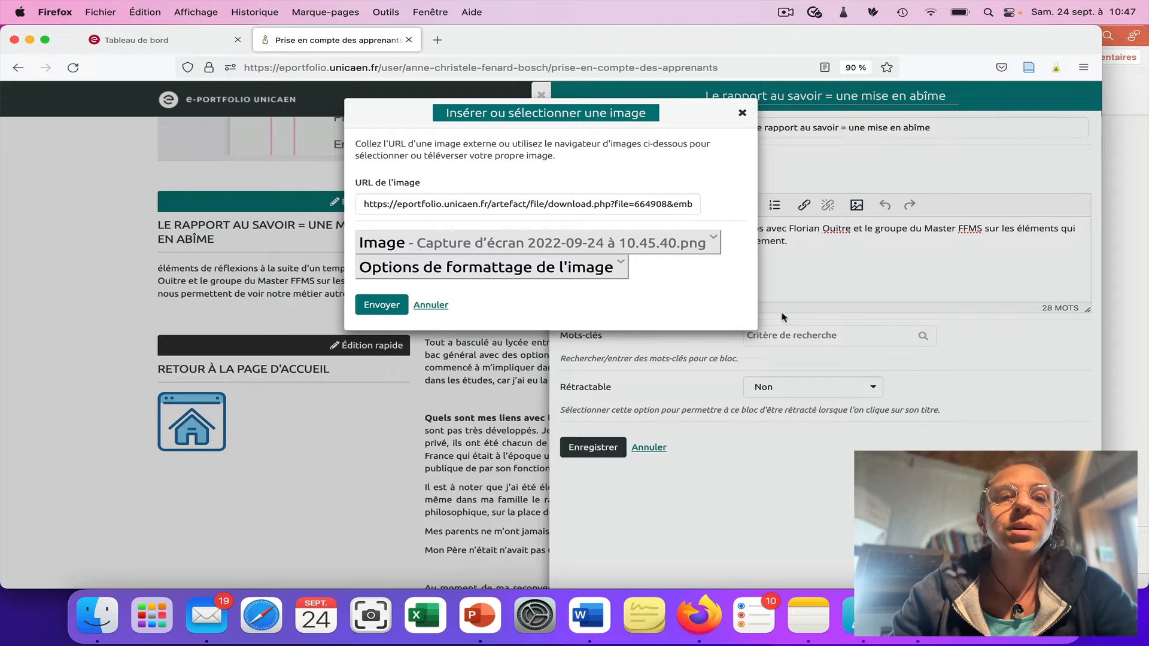
left_click(378, 307)
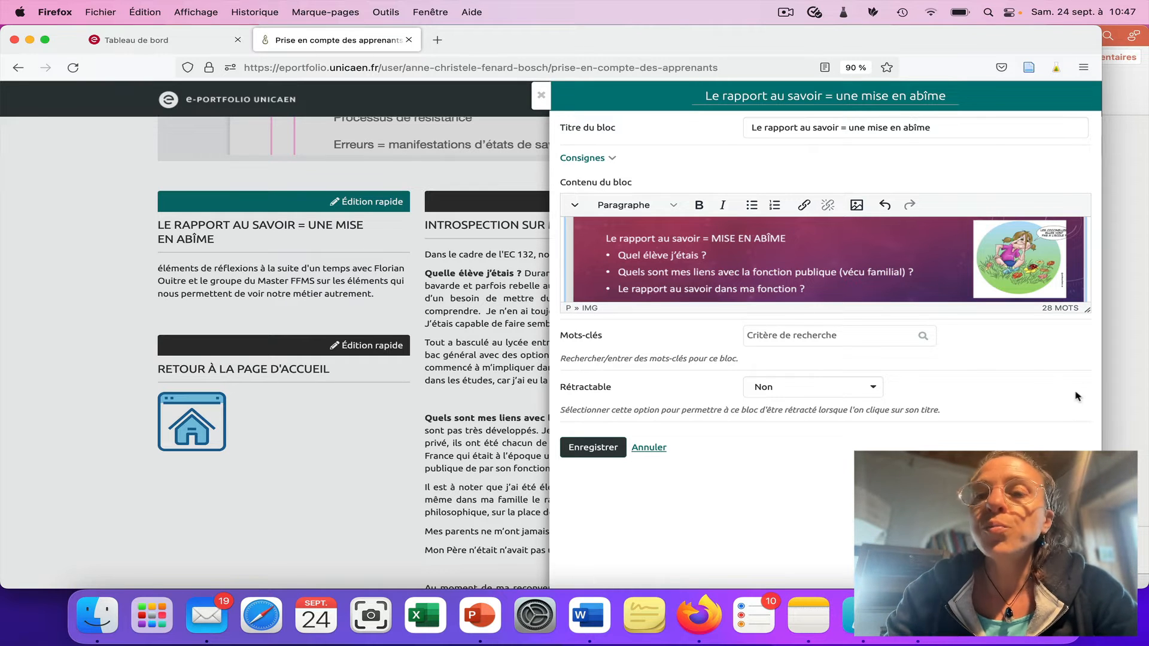
Enlarge the content editing area downward and scale the inserted image down to about three quarters of its width
left_click_drag(1092, 316, 1089, 487)
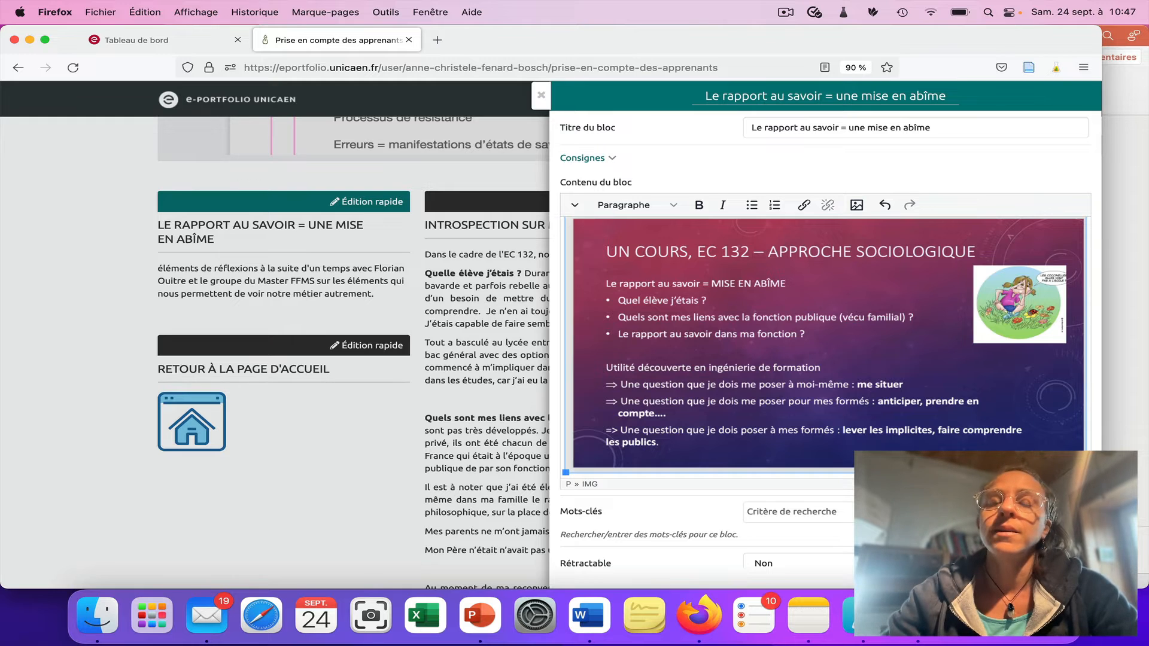
scroll(882, 374, "up", 2)
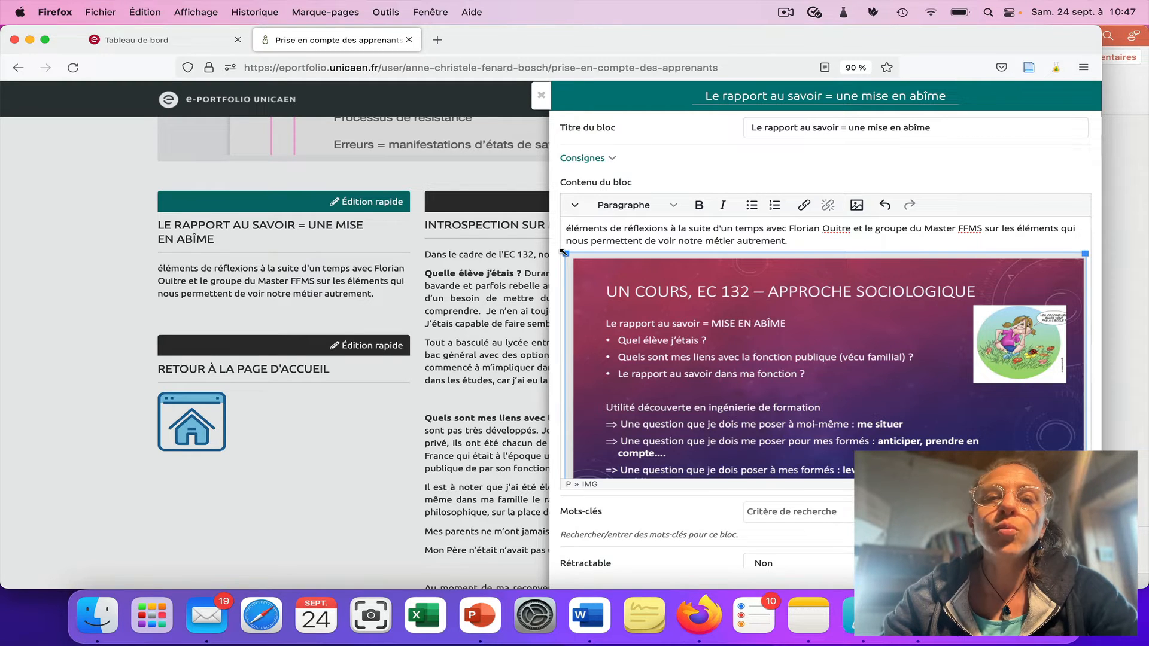
left_click_drag(564, 254, 672, 324)
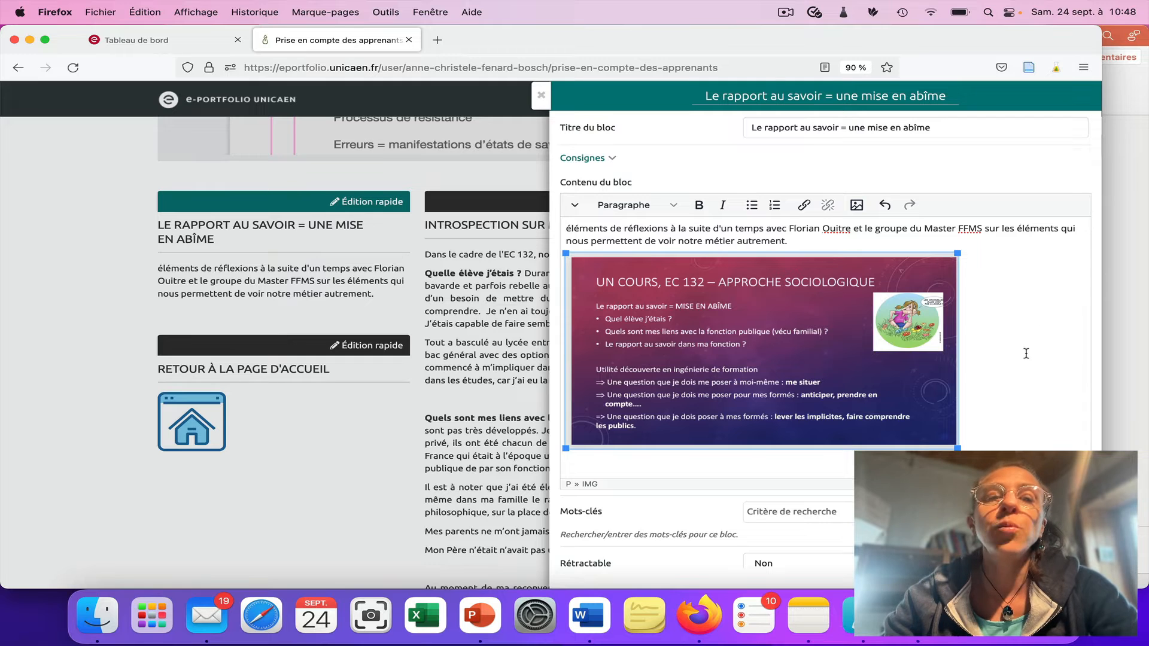
Insert a table with one row and two columns below the image and move the image into its first cell
scroll(1031, 343, "down", 2)
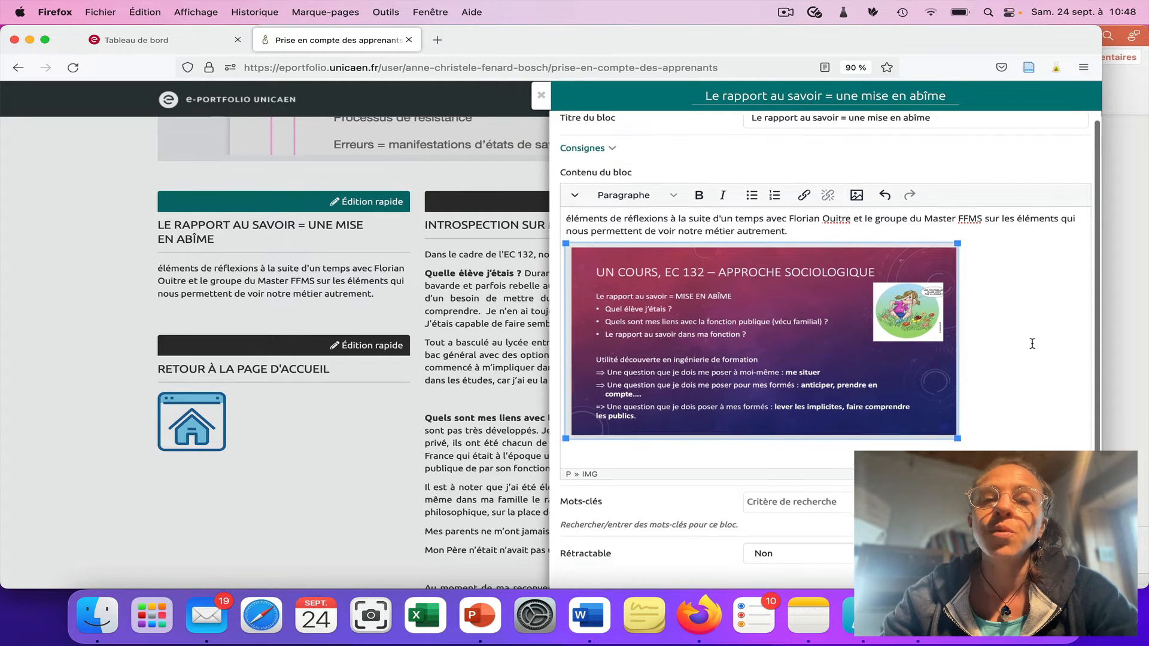
left_click(586, 427)
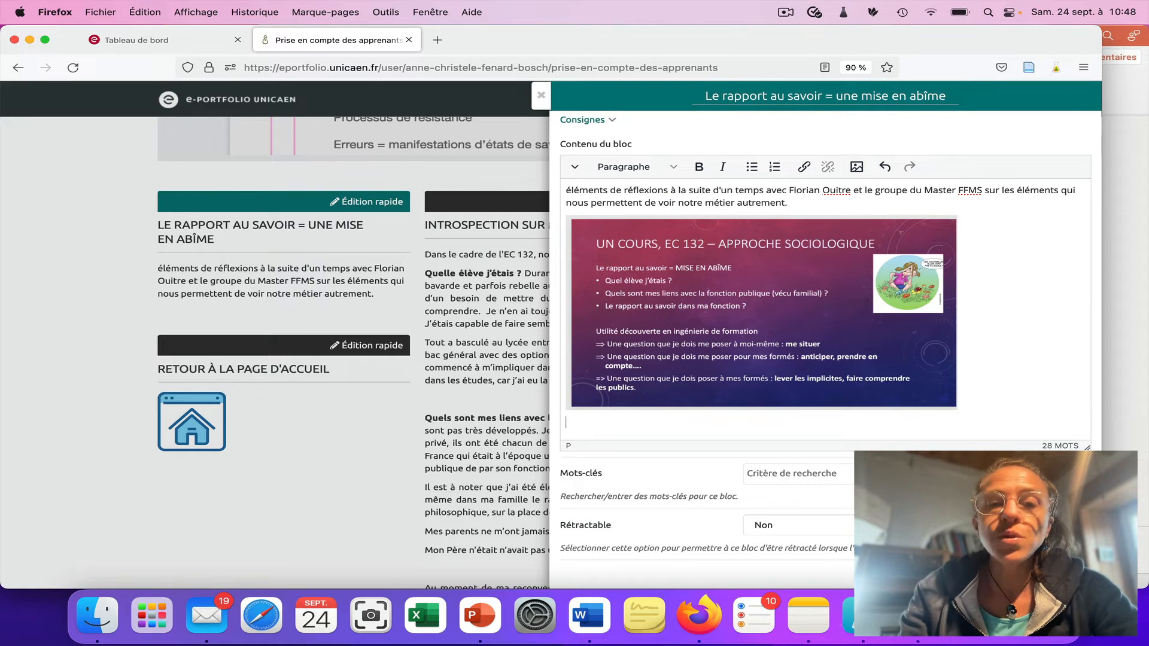
scroll(570, 423, "down", 1)
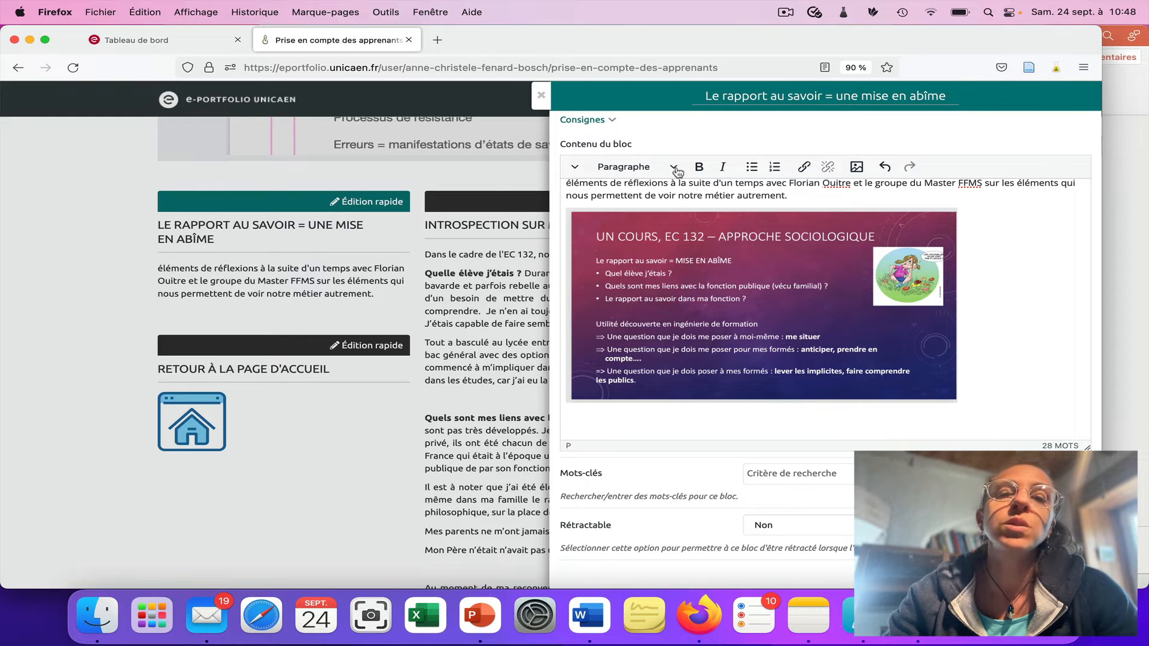
left_click(576, 170)
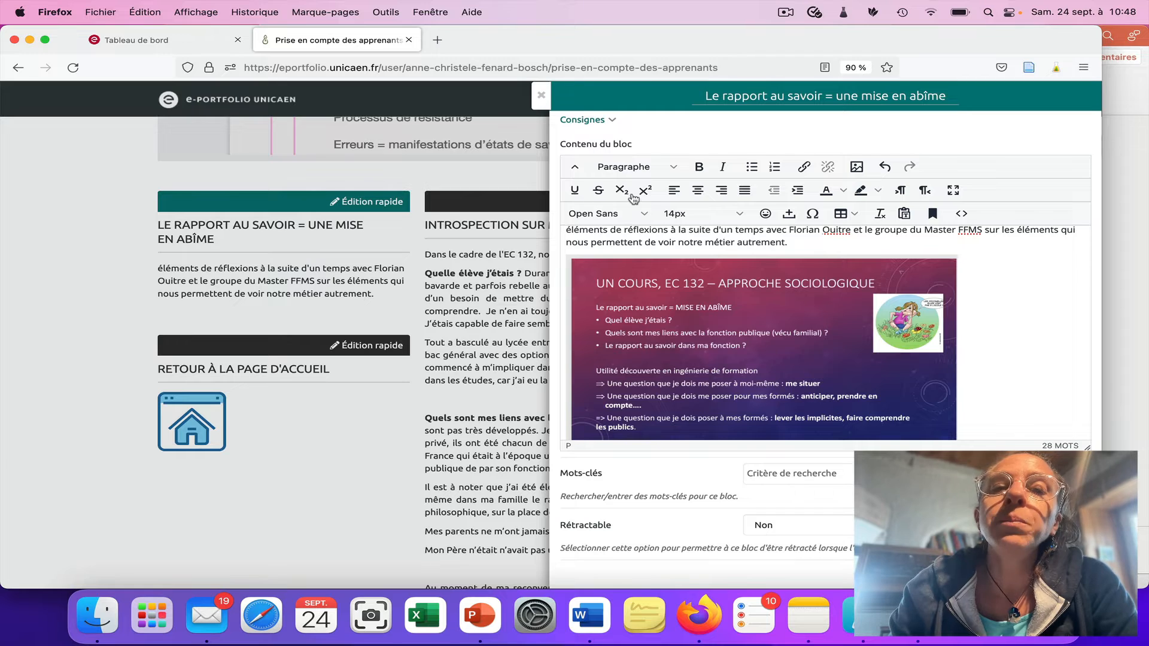
left_click(850, 220)
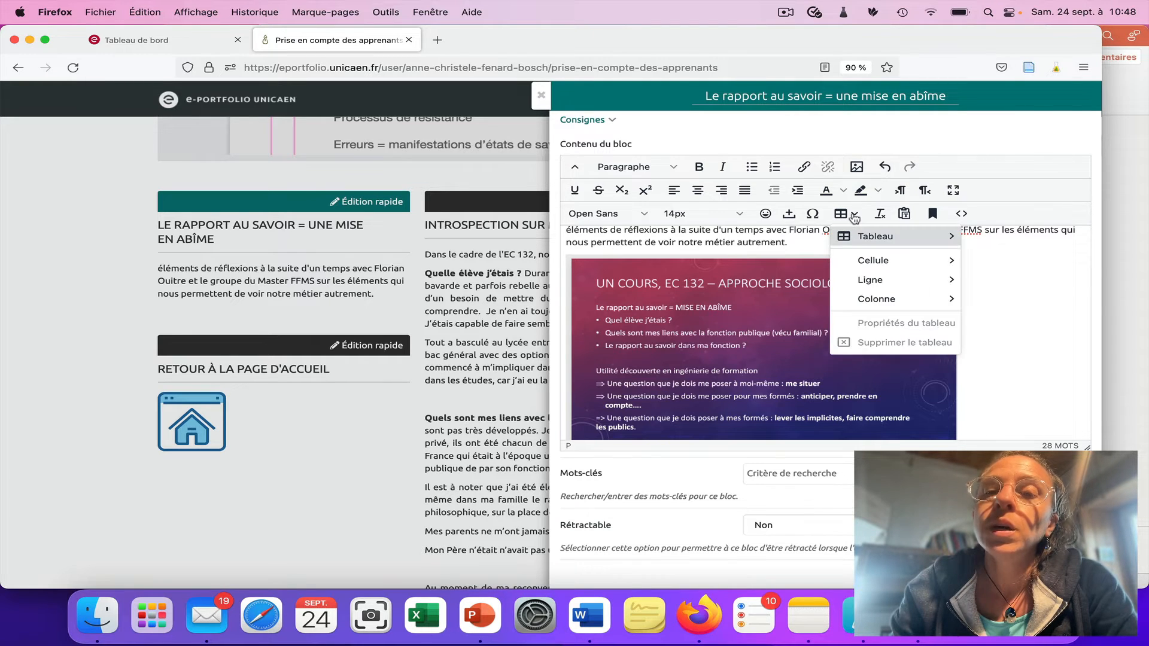
mouse_move(866, 241)
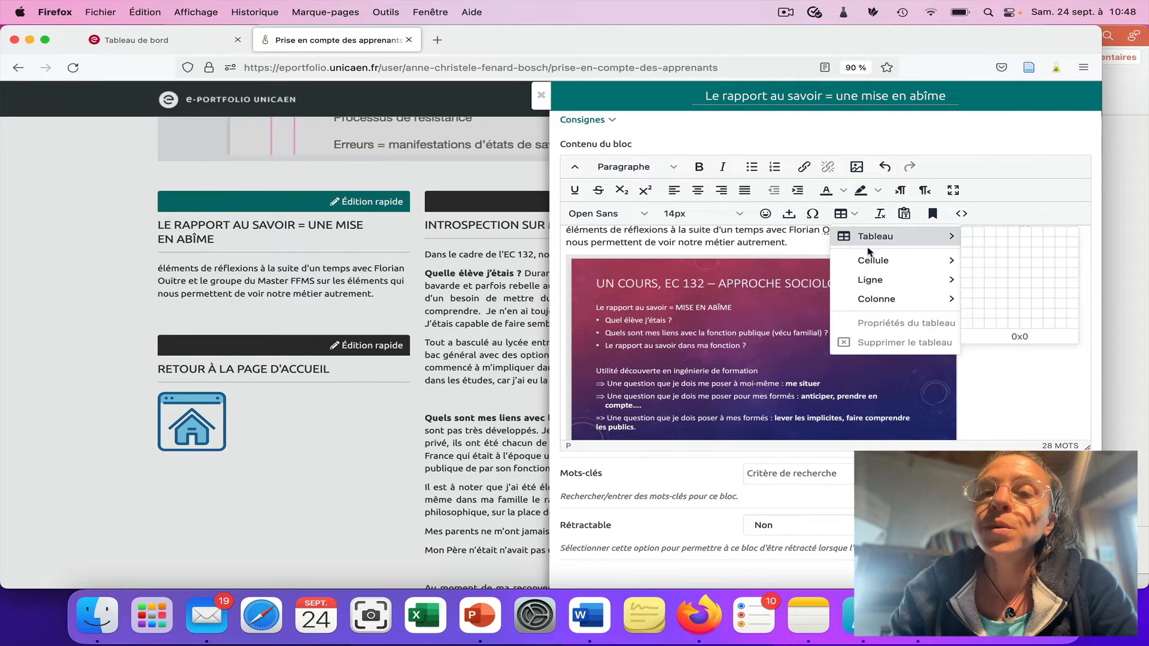
left_click(973, 237)
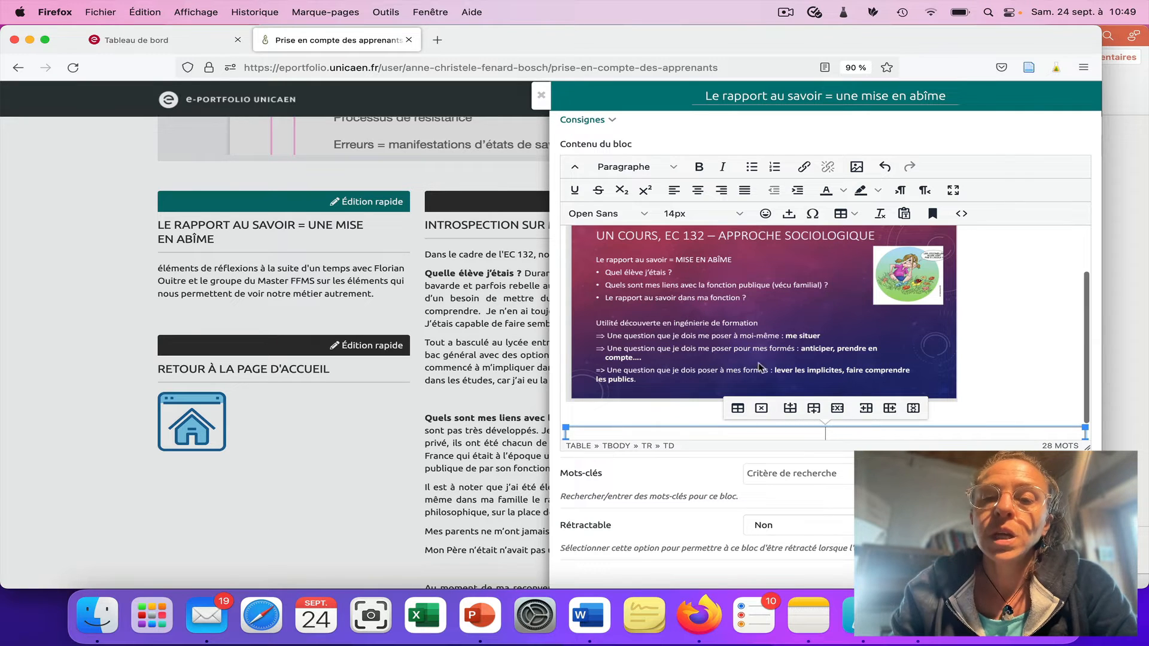
scroll(723, 417, "down", 2)
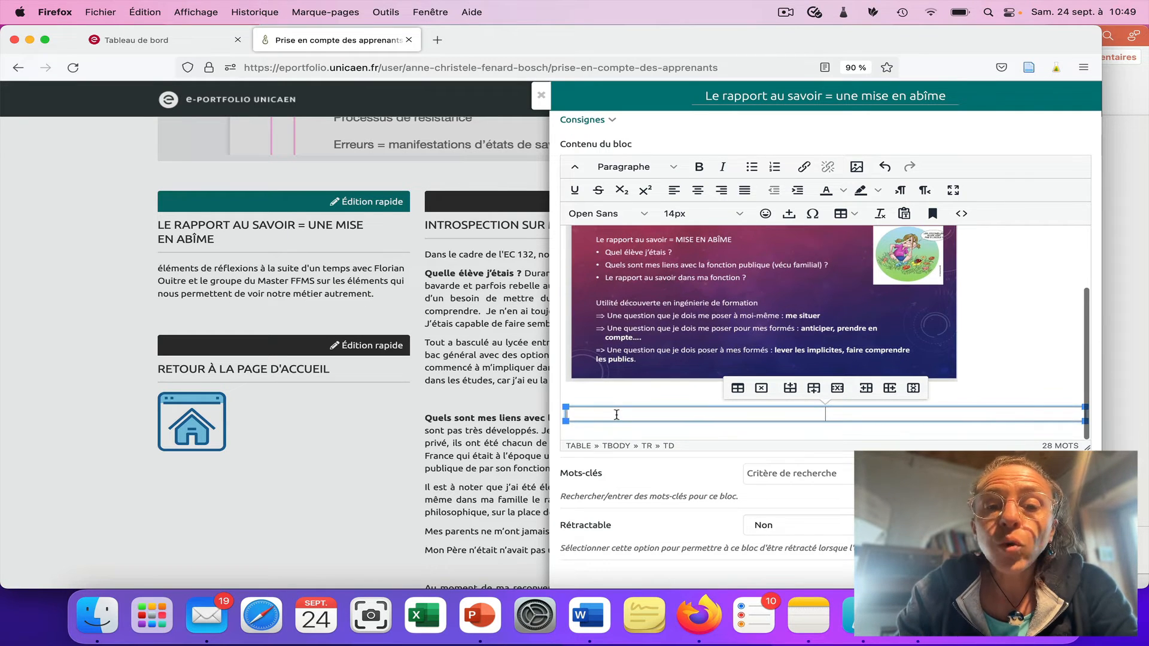
left_click_drag(666, 287, 596, 417)
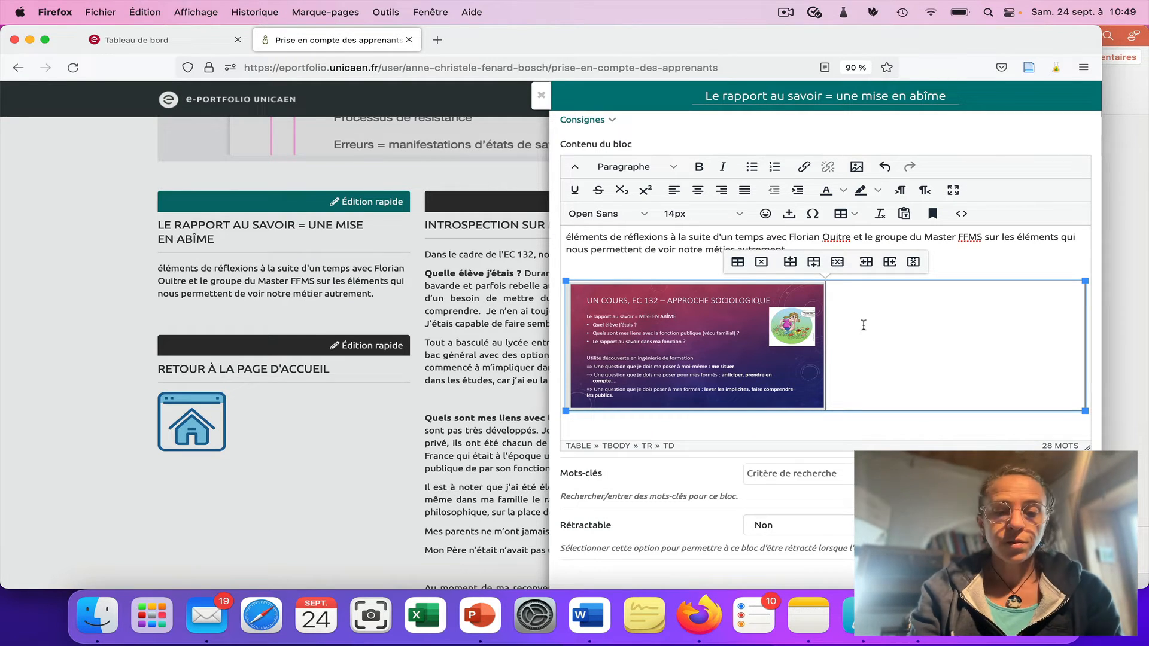
Write "Faire un commentaire, une légende en lien avec cette image." in the table cell beside the image
type("Faire un c")
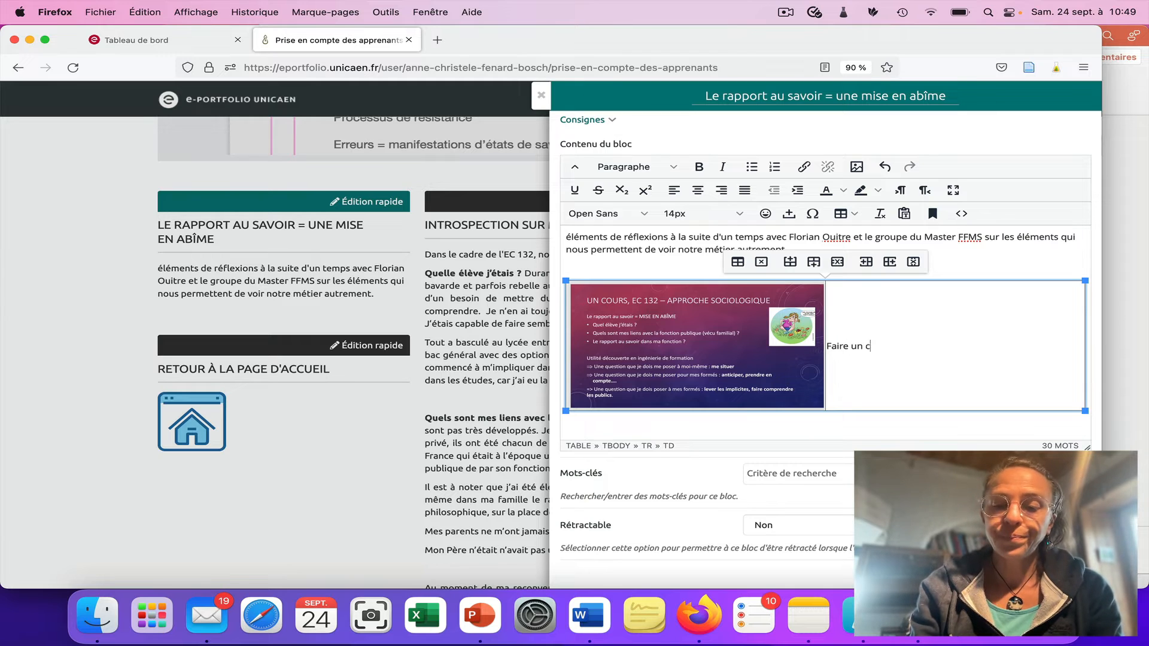
type("ommentaire, u")
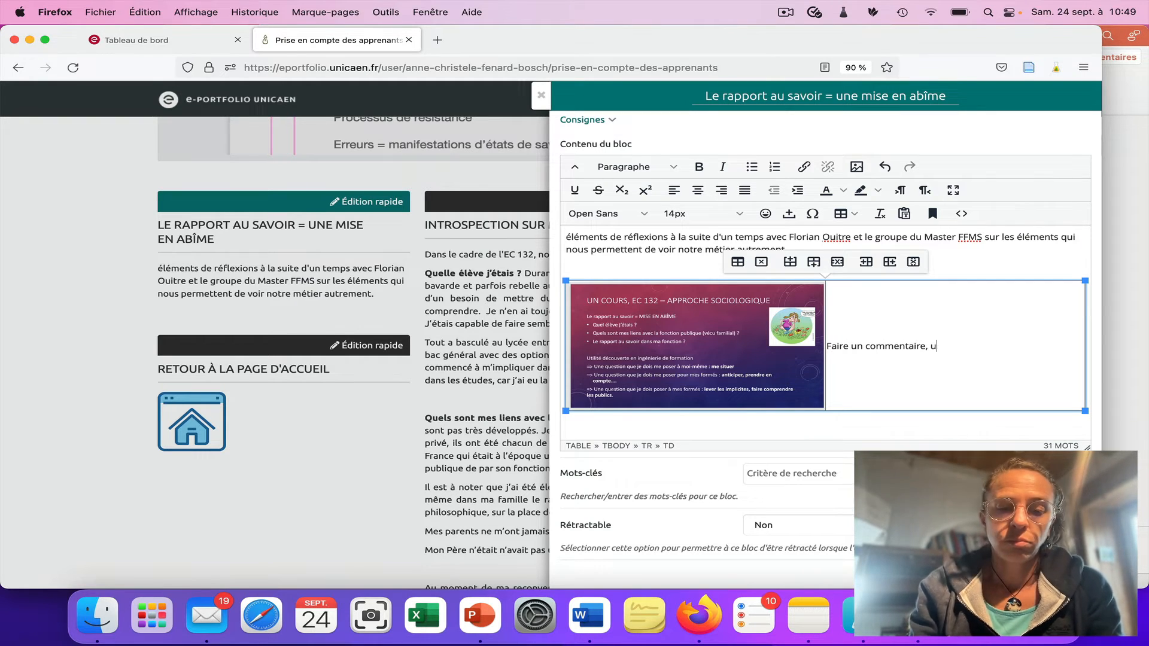
type("ne légende")
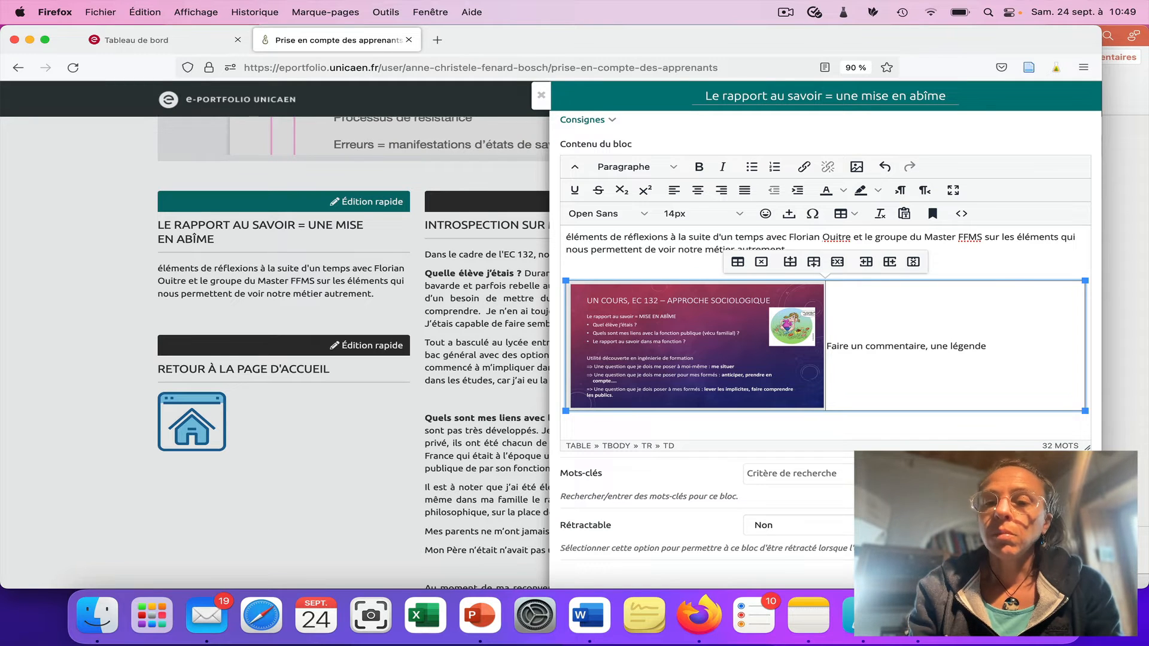
type(" en lien ave")
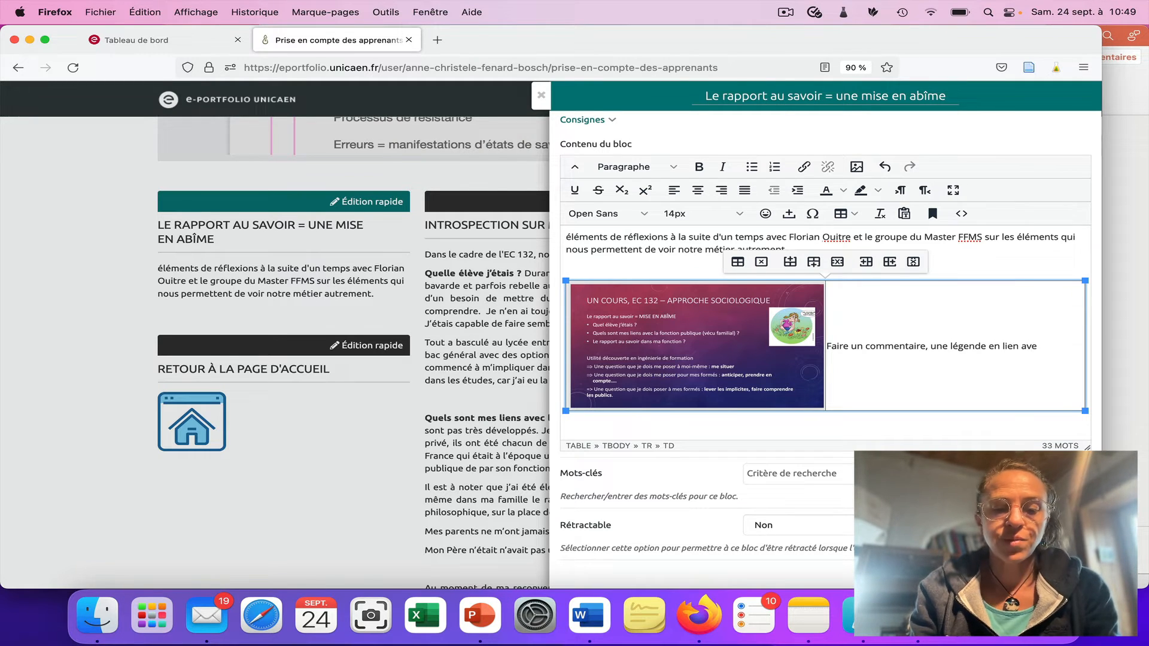
type("c cette imm")
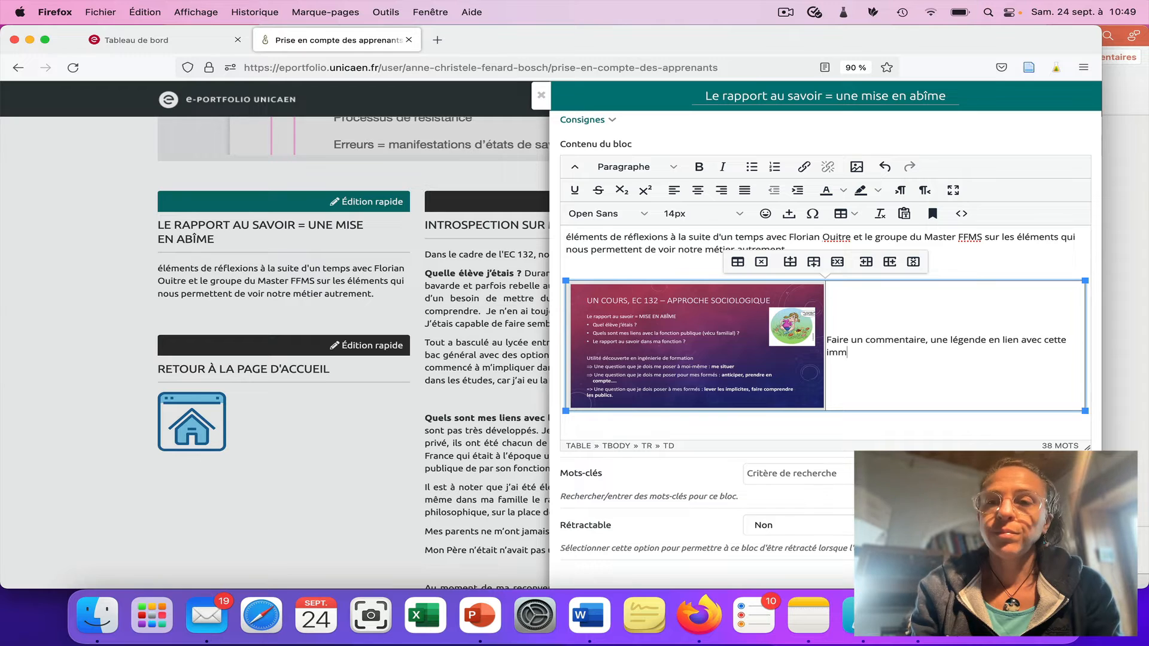
type("age")
key("BackSpace")
key("BackSpace")
key("BackSpace")
key("BackSpace")
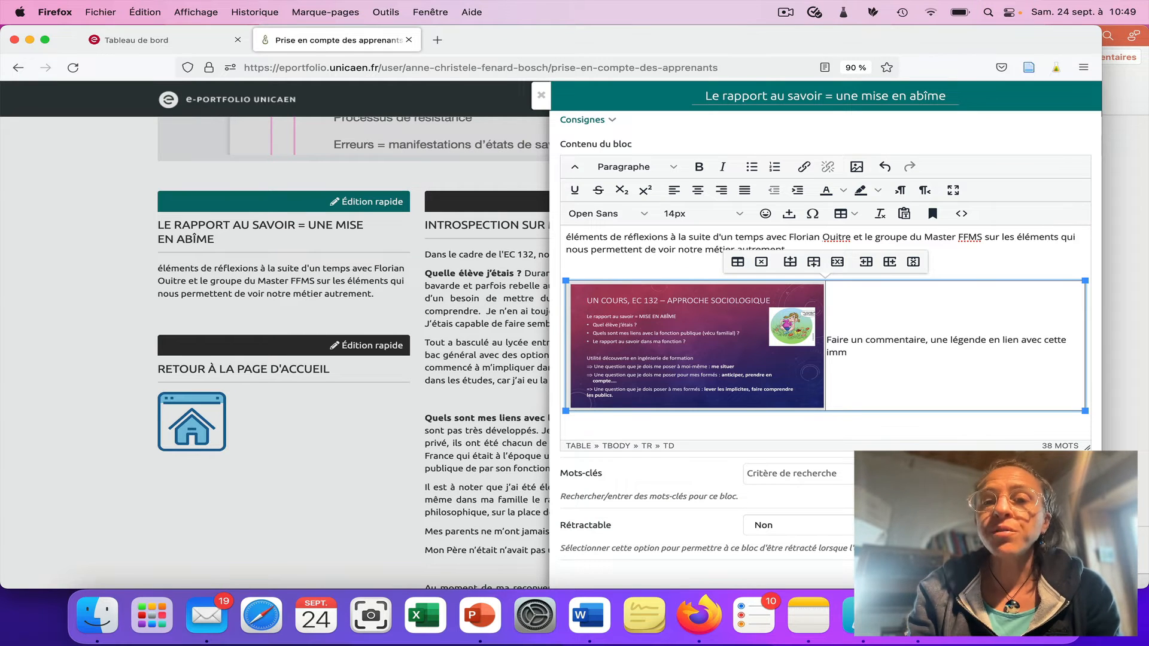
type("age.")
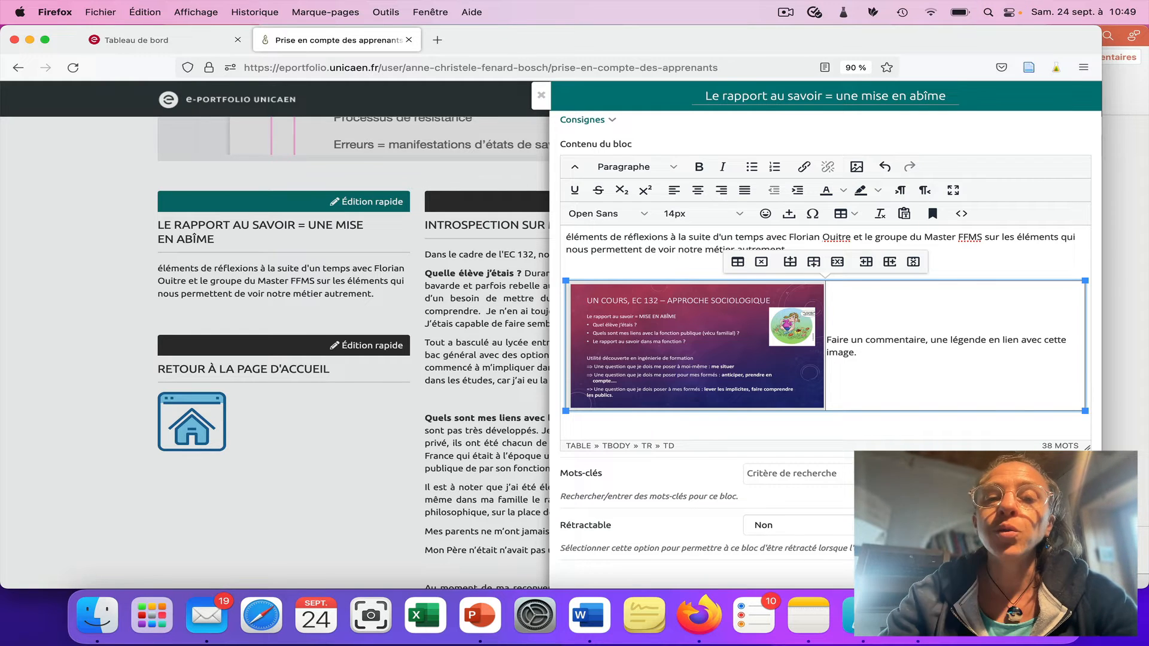
Add the line "Conclusion de ce bloc" below the table
left_click(594, 423)
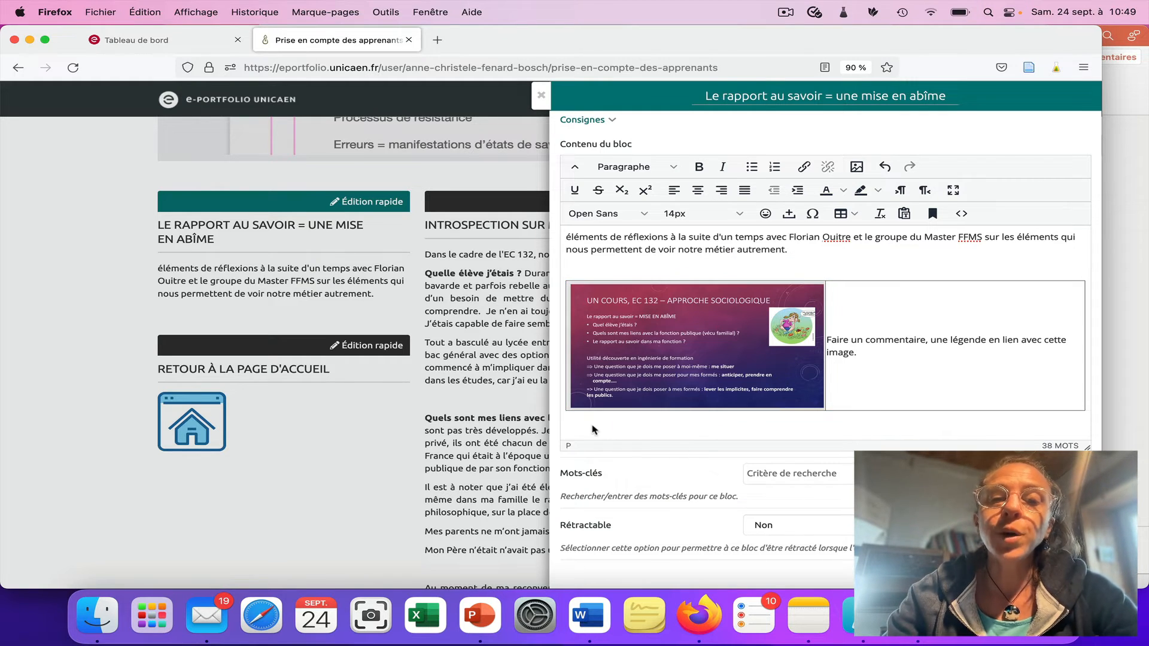
type("Con")
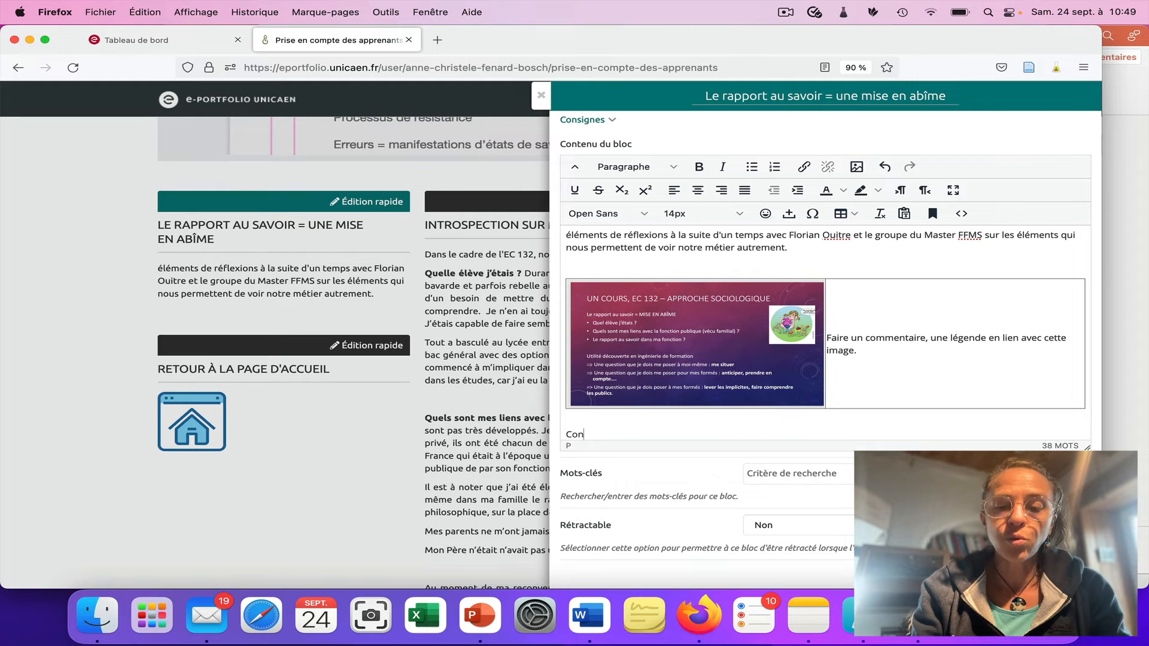
type("clusion de la")
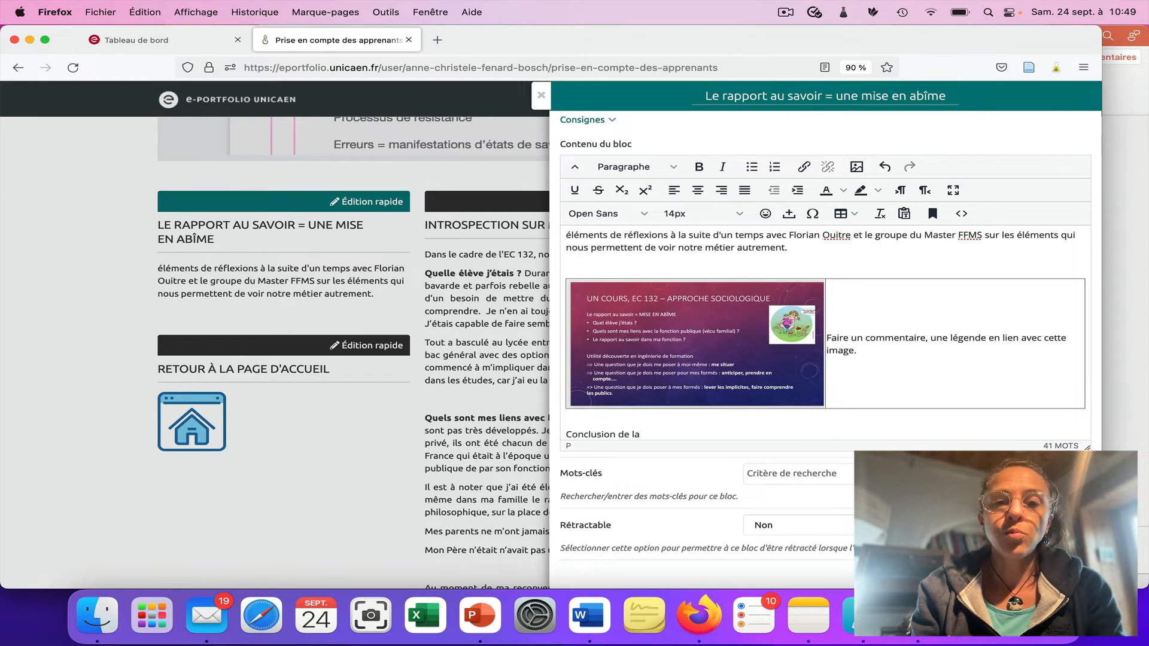
key("BackSpace")
key("BackSpace")
type("ce bloc")
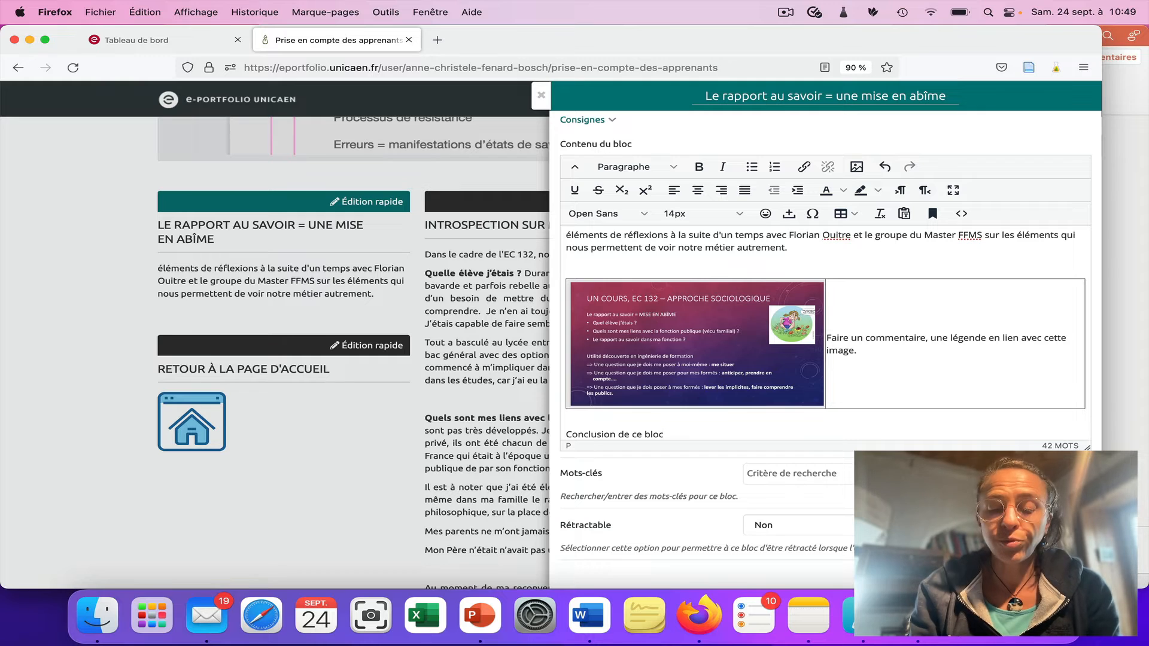
scroll(698, 418, "down", 1)
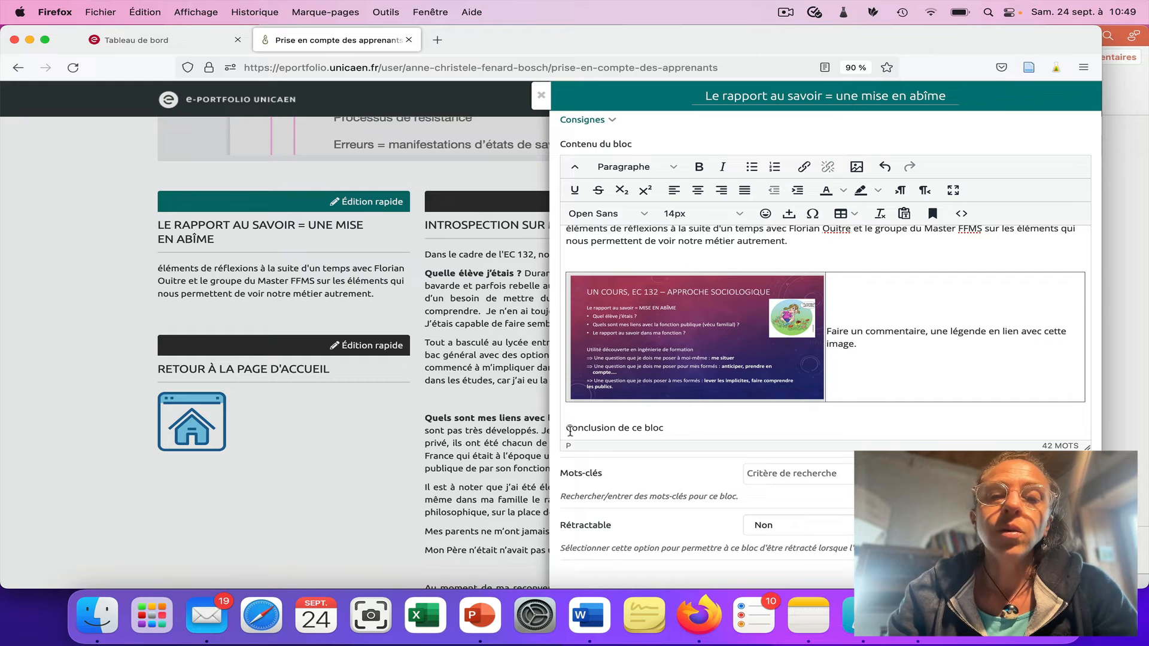
Highlight the line "Conclusion de ce bloc" with a light yellow background colour
left_click_drag(565, 427, 665, 426)
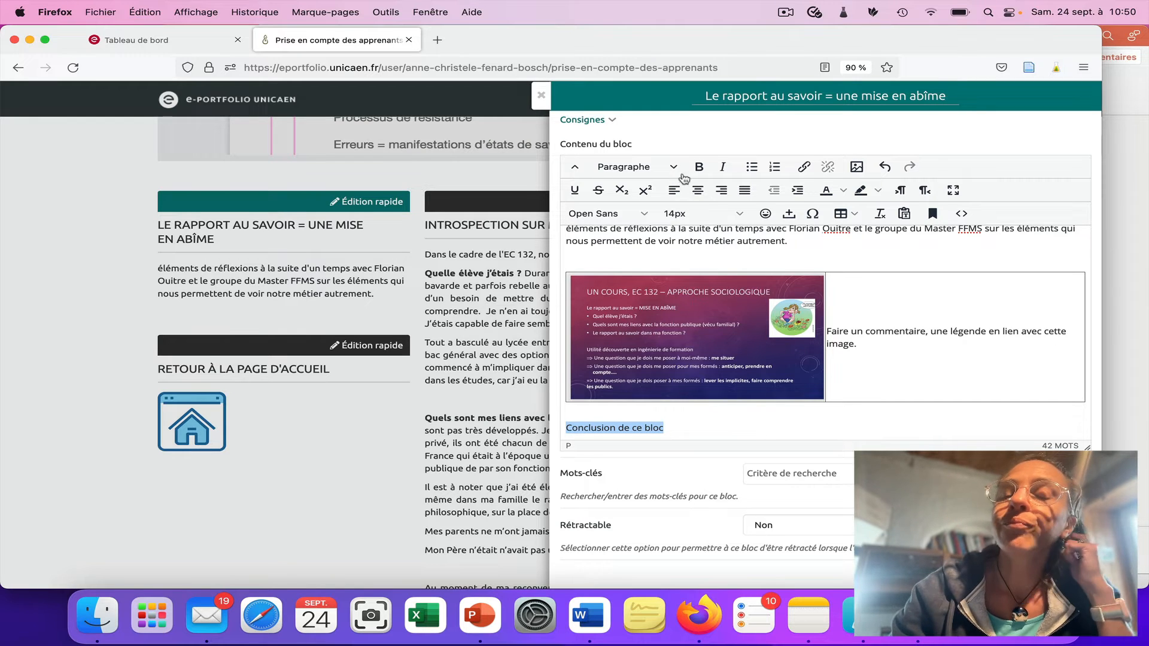
left_click(877, 191)
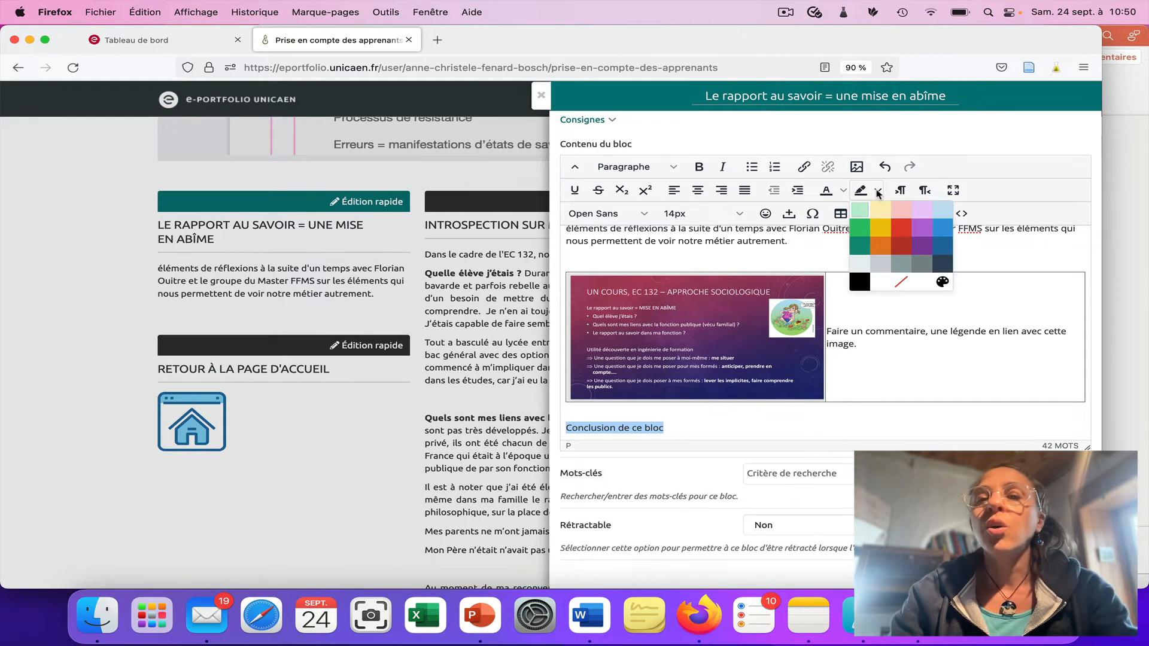
left_click(879, 226)
left_click(693, 428)
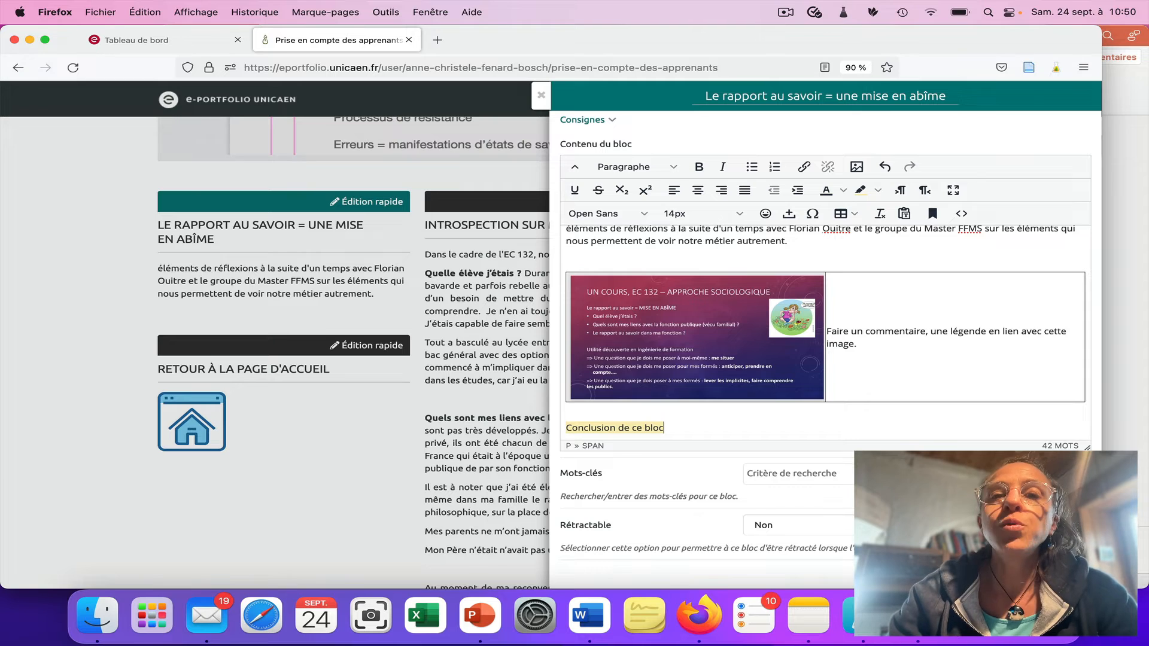
Apply the same light yellow highlight to the whole commentary text in the table's second cell
scroll(829, 341, "down", 3)
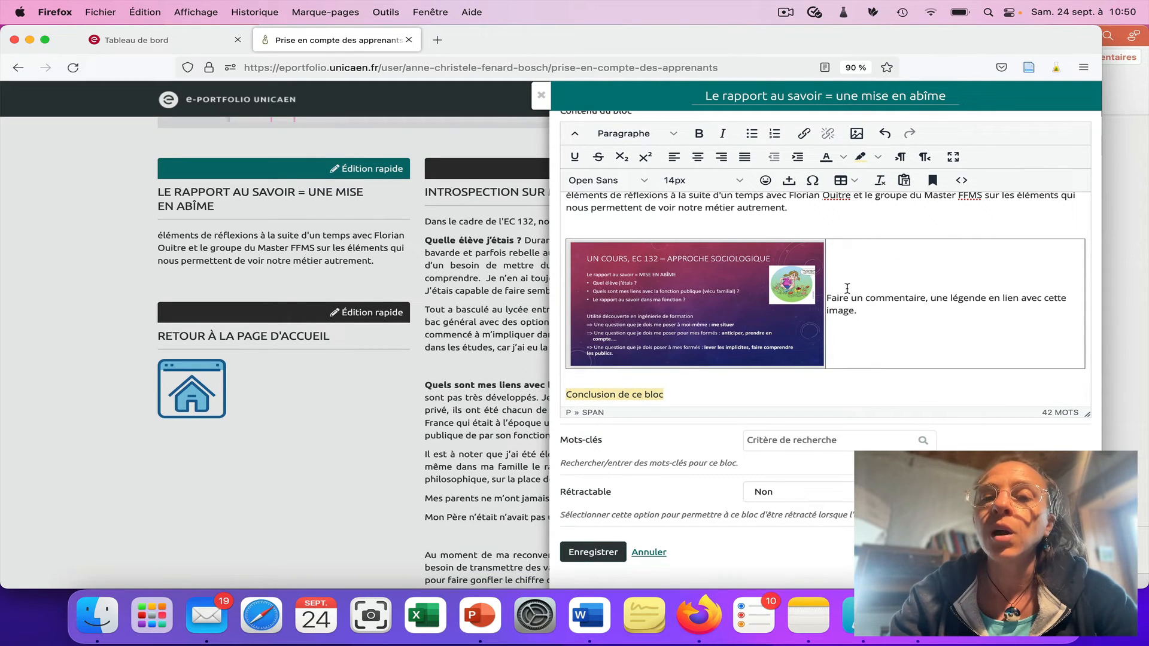
left_click_drag(826, 298, 871, 311)
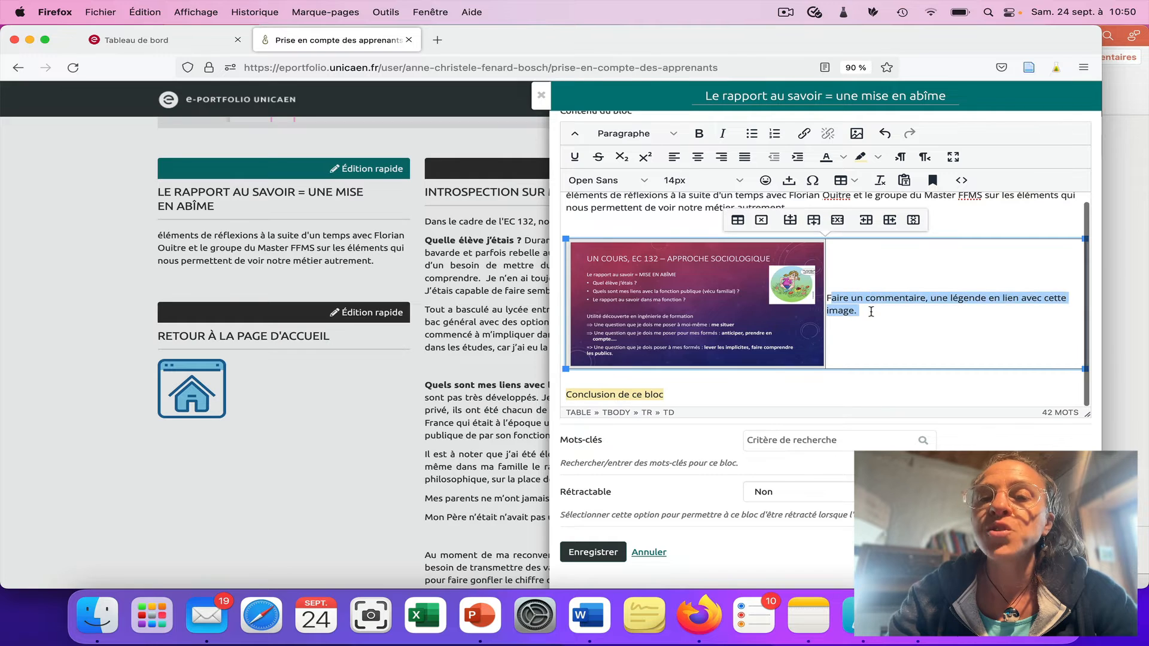
left_click(832, 292)
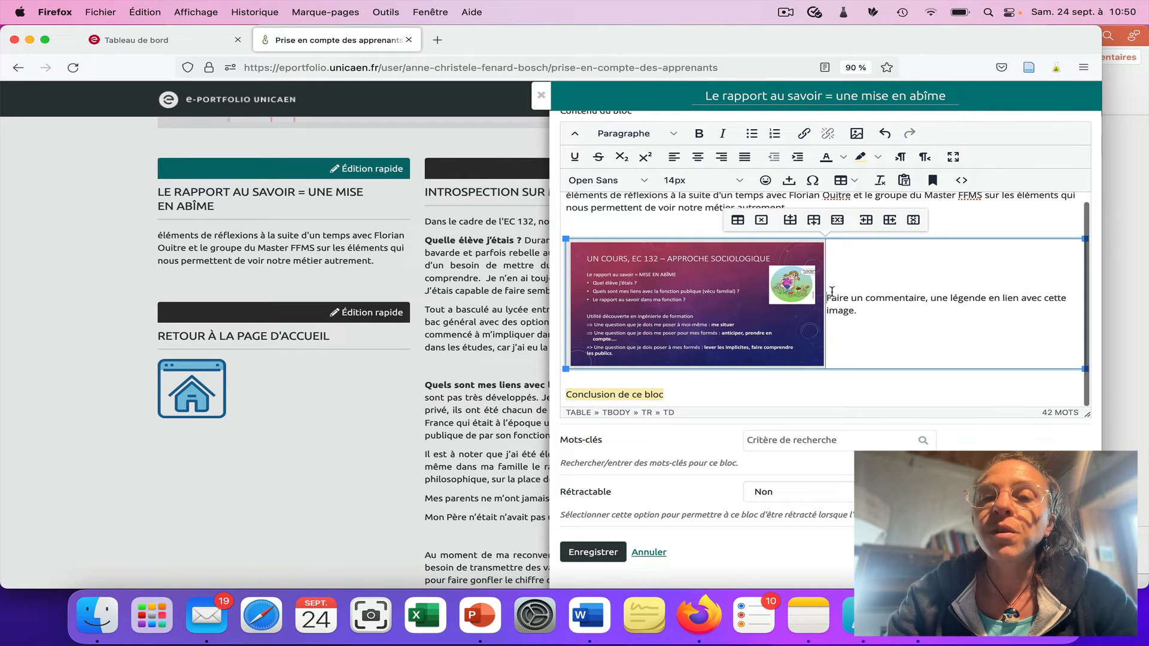
left_click_drag(827, 298, 859, 307)
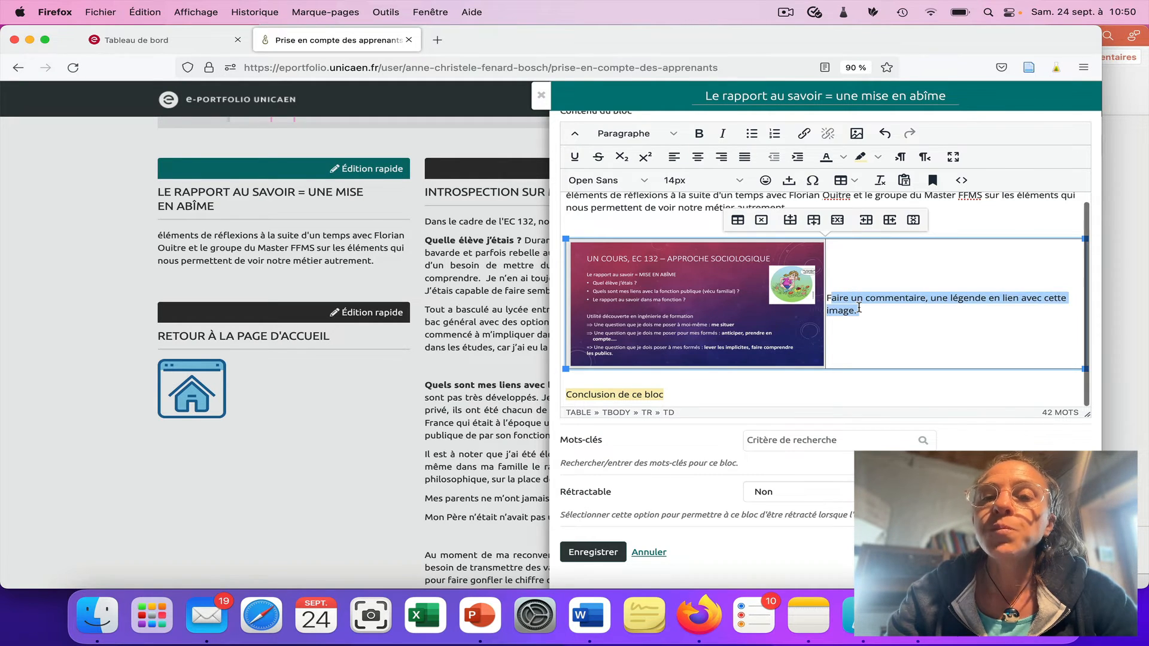
left_click(833, 293)
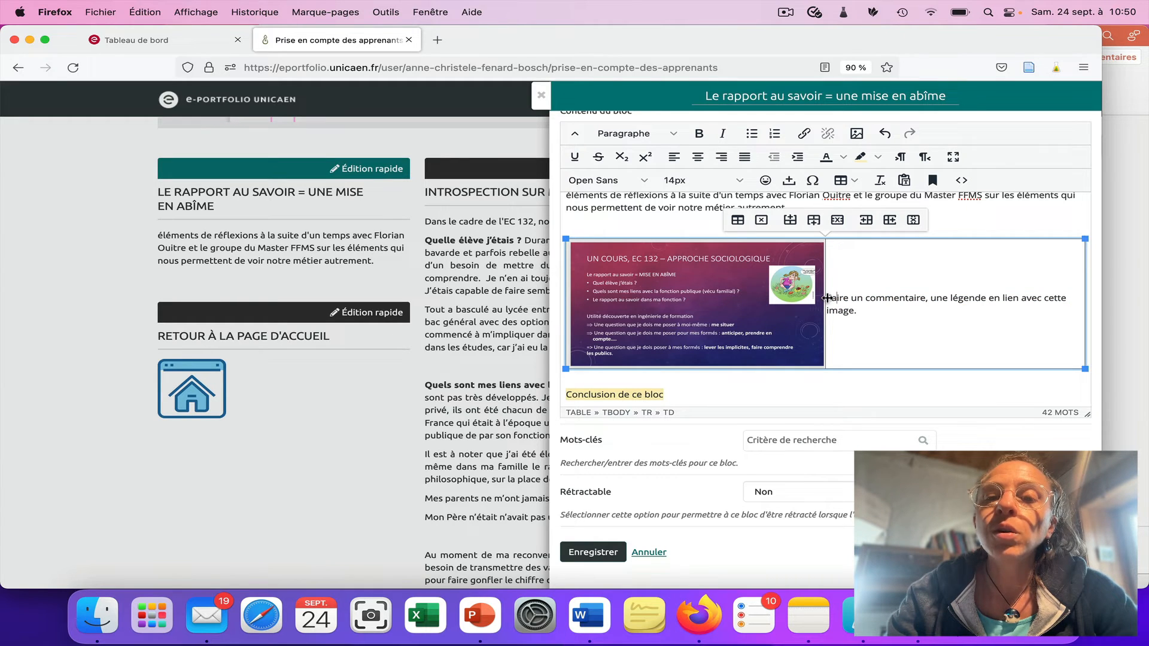
left_click_drag(861, 311, 827, 287)
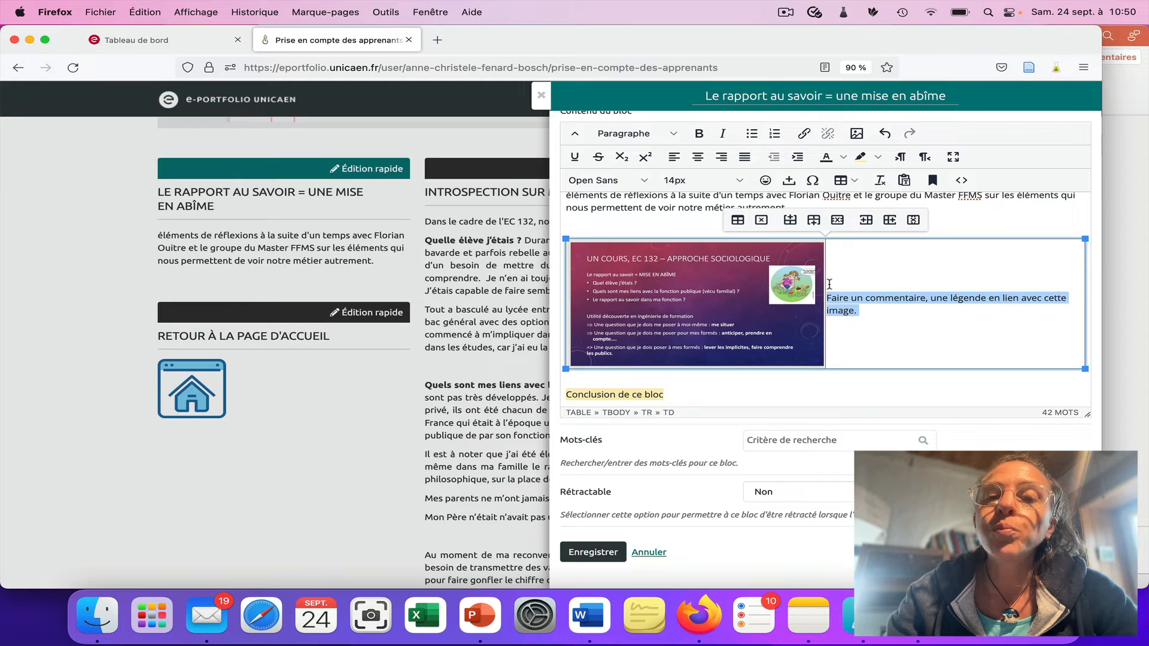
left_click(861, 158)
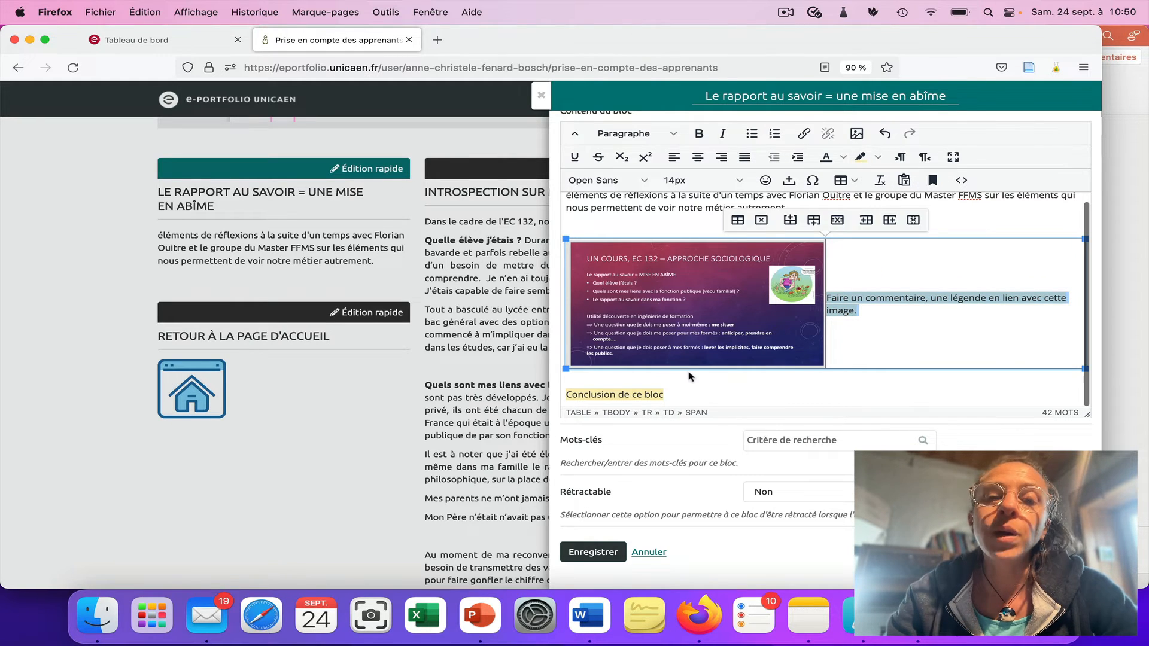
left_click(700, 390)
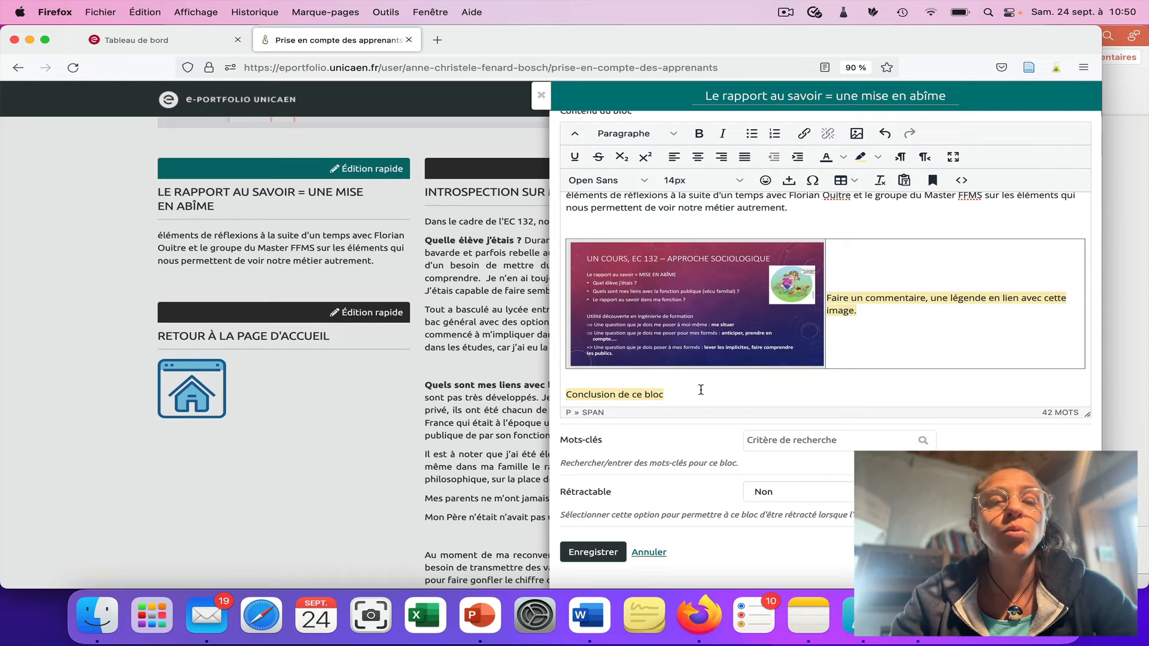
Save the block's changes and review the updated block on the page
left_click(596, 555)
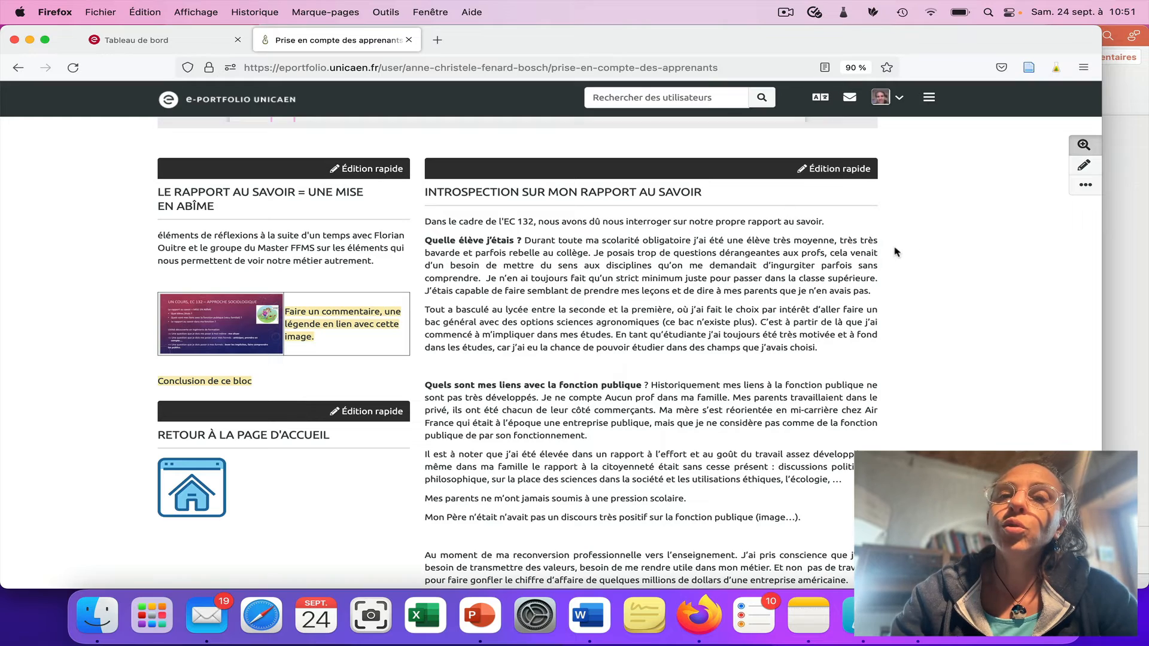
scroll(970, 251, "up", 3)
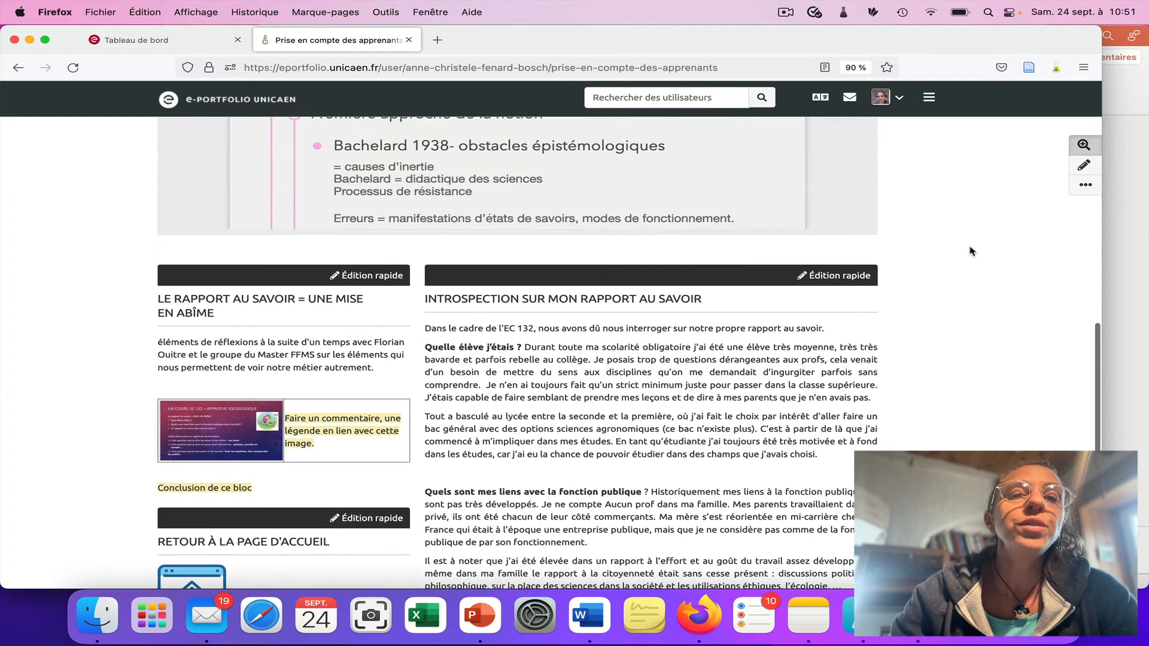
scroll(970, 251, "down", 1)
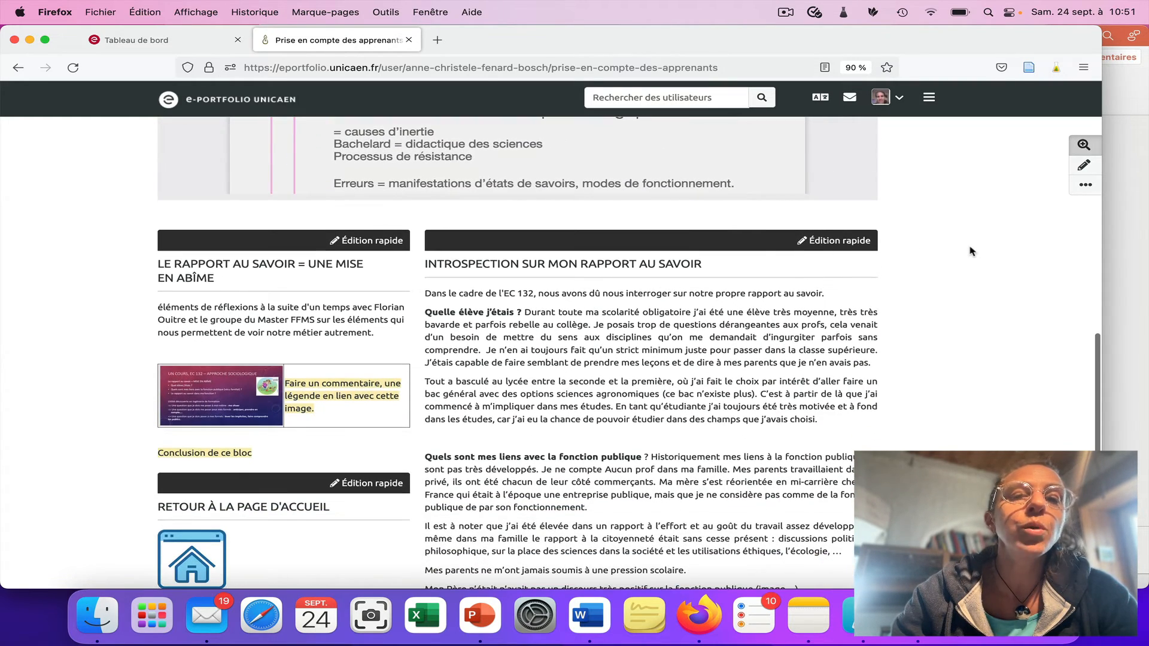
scroll(970, 251, "down", 1)
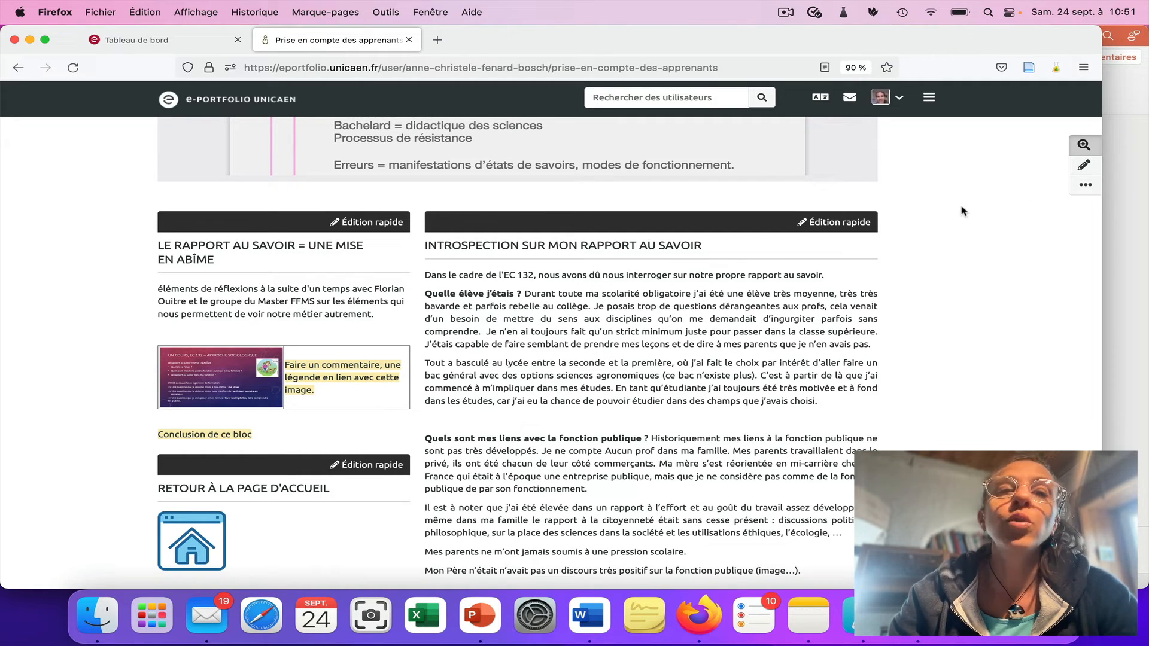
scroll(926, 223, "up", 6)
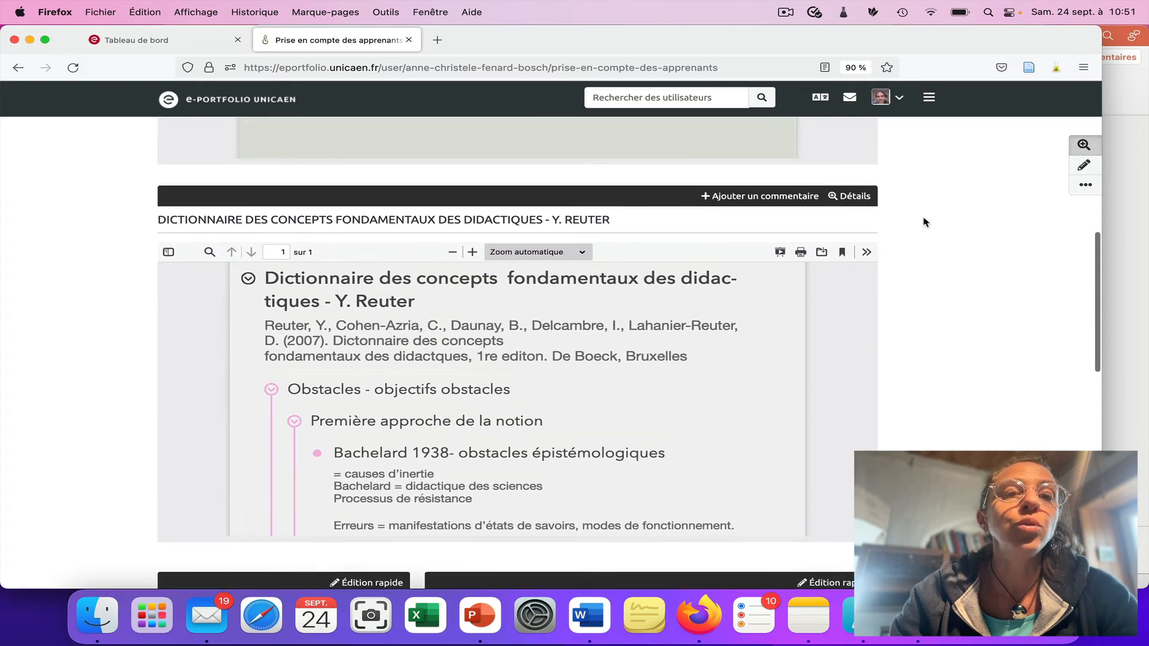
scroll(926, 223, "down", 5)
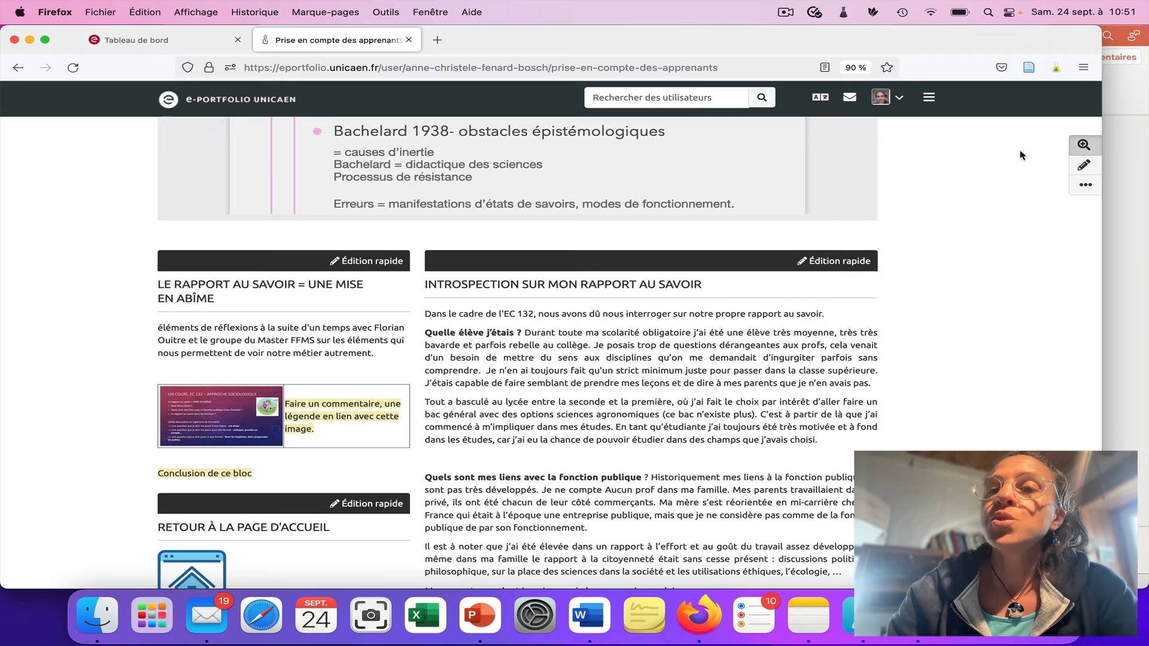
Switch the page to edit mode and enlarge the "Le rapport au savoir = une mise en abîme" block to full page width and a greater height
left_click(1086, 169)
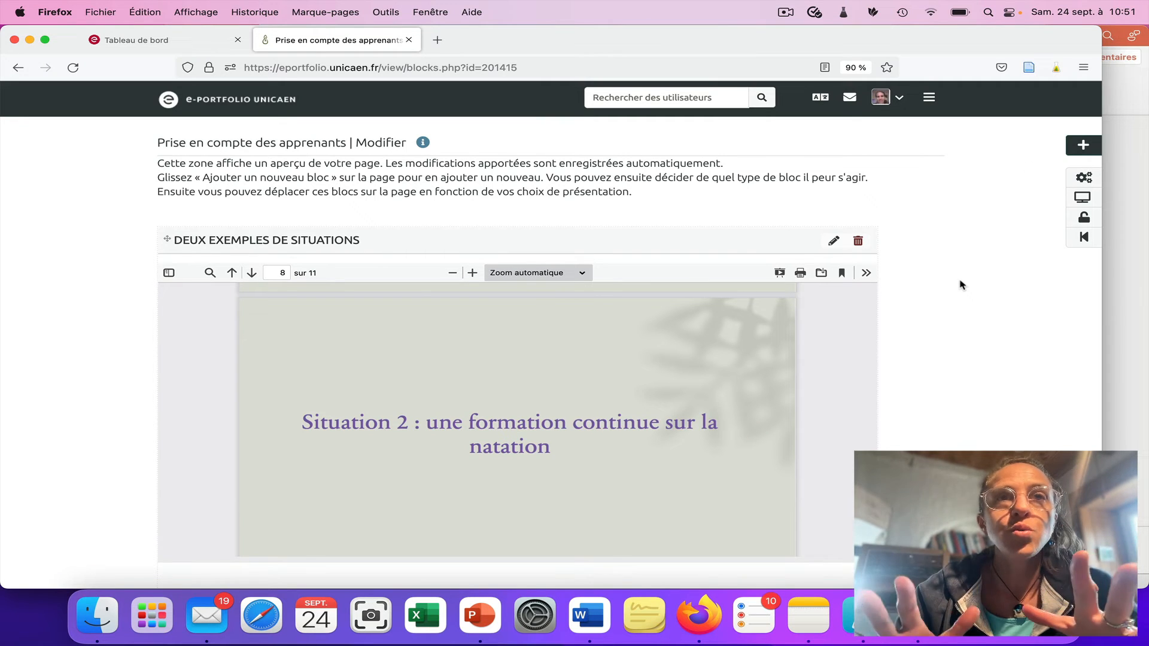
scroll(970, 355, "down", 15)
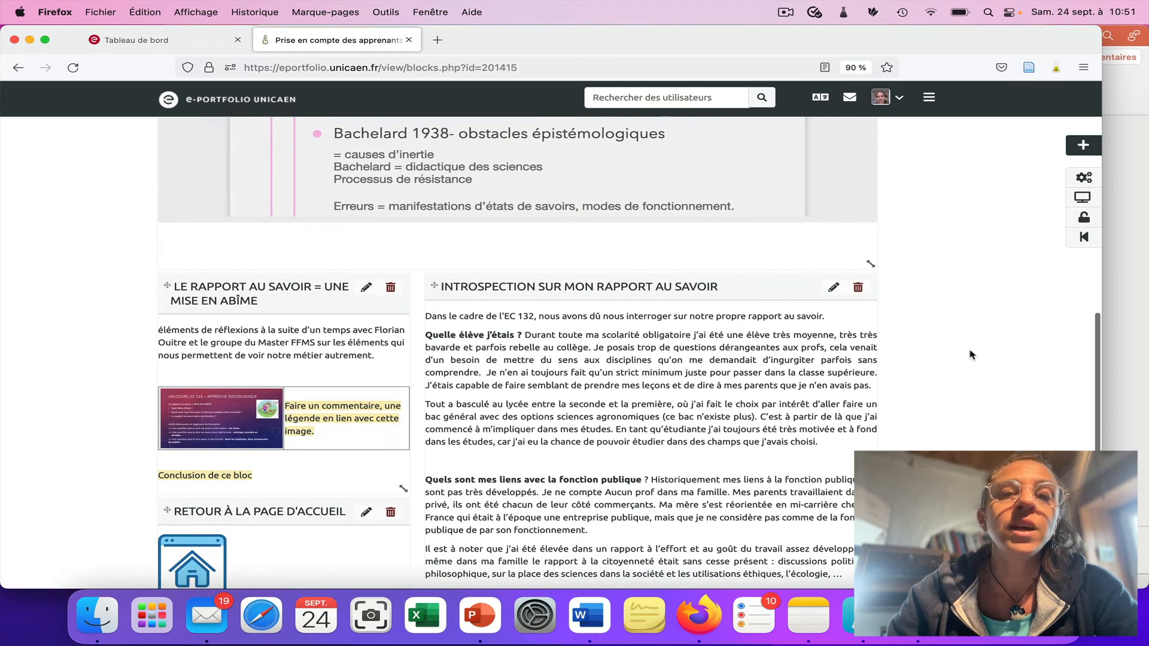
scroll(970, 355, "down", 2)
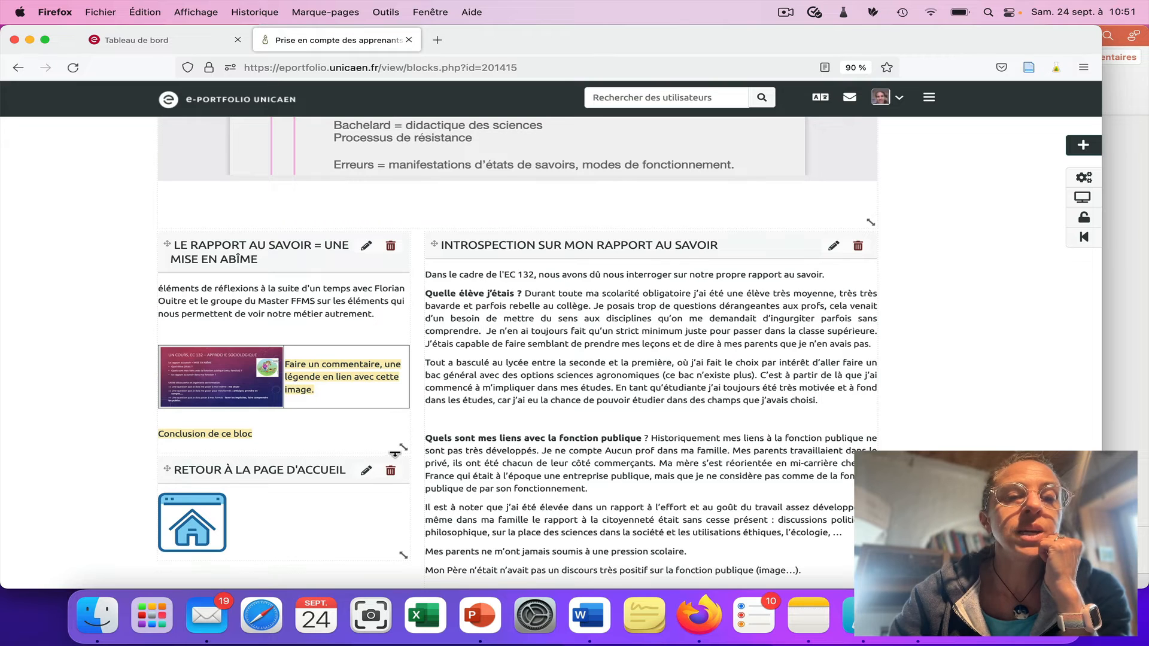
left_click_drag(403, 447, 855, 424)
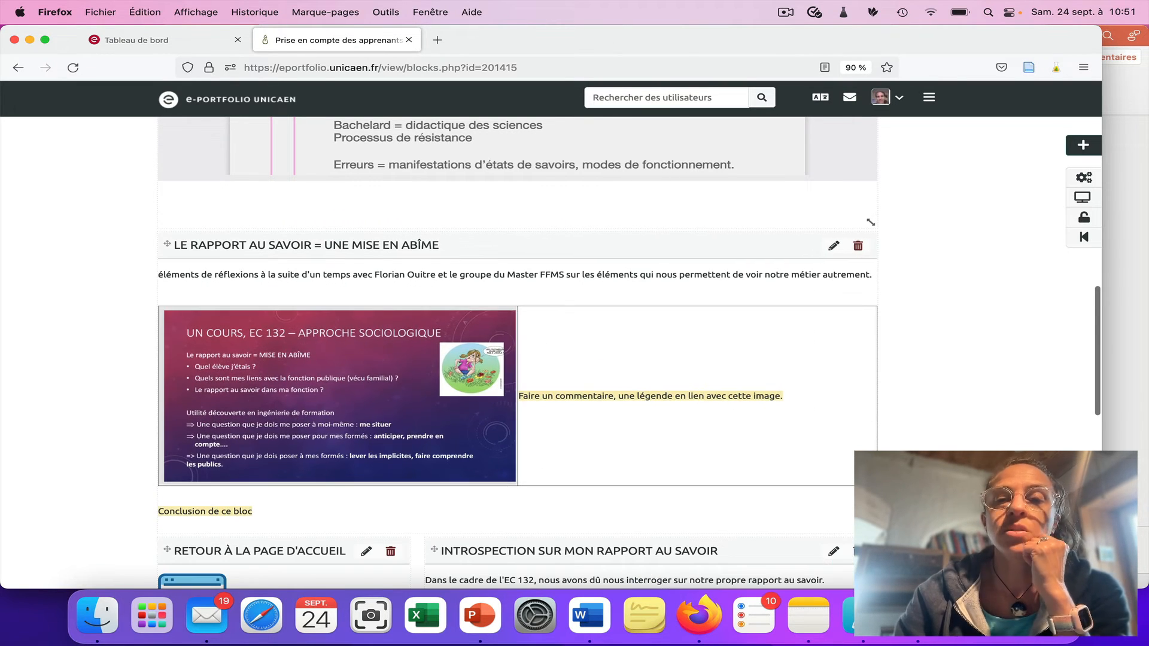
scroll(944, 358, "down", 4)
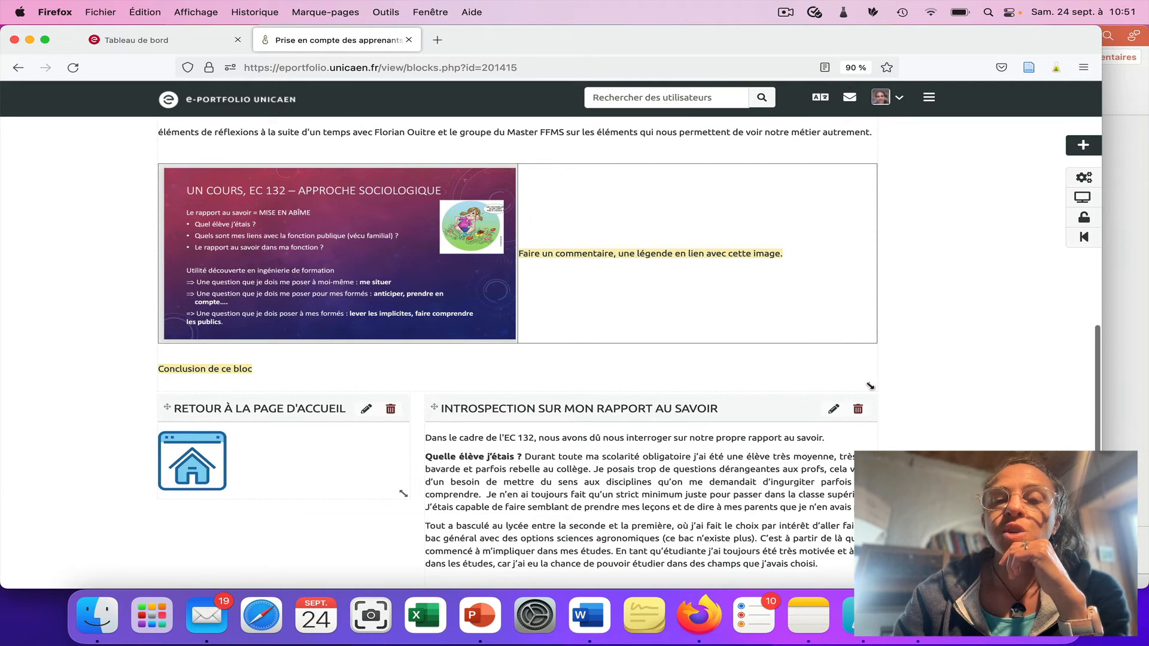
left_click_drag(871, 385, 982, 395)
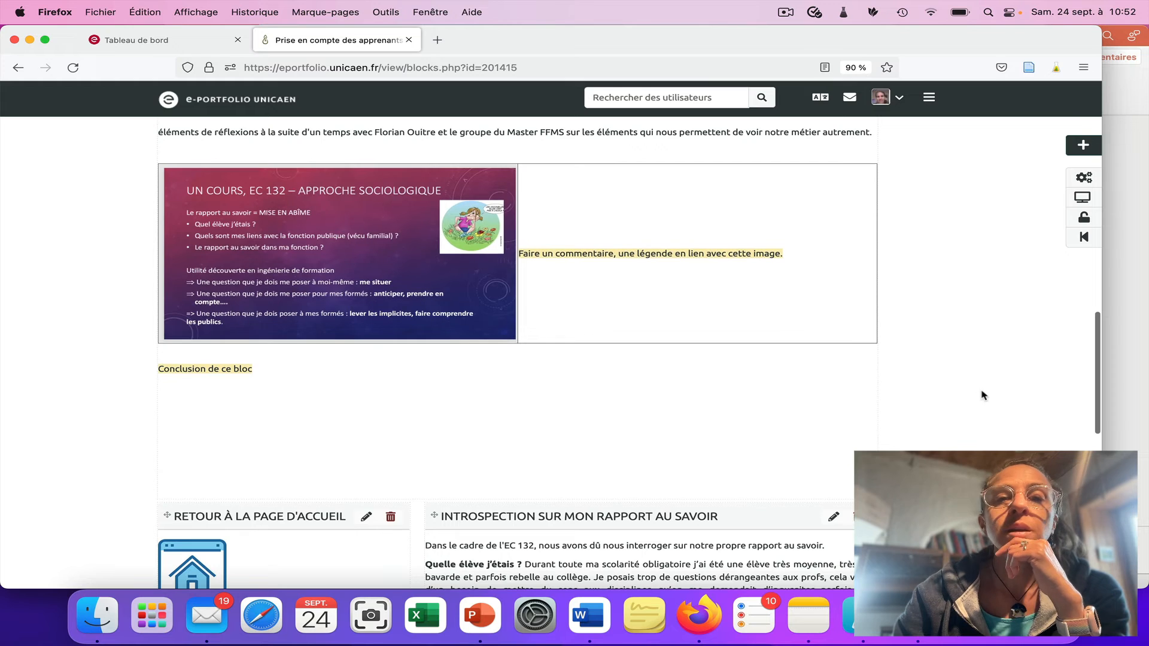
Leave edit mode and display the "Prise en compte des apprenants" page as readers see it
scroll(983, 394, "down", 2)
scroll(982, 395, "up", 3)
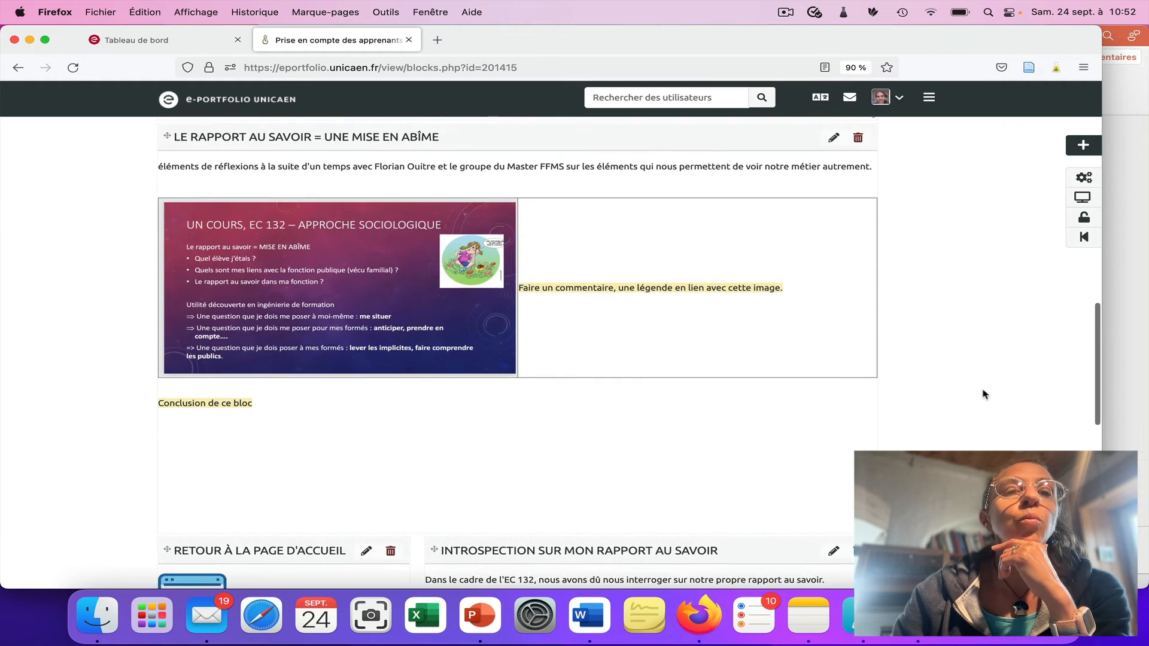
scroll(983, 394, "up", 1)
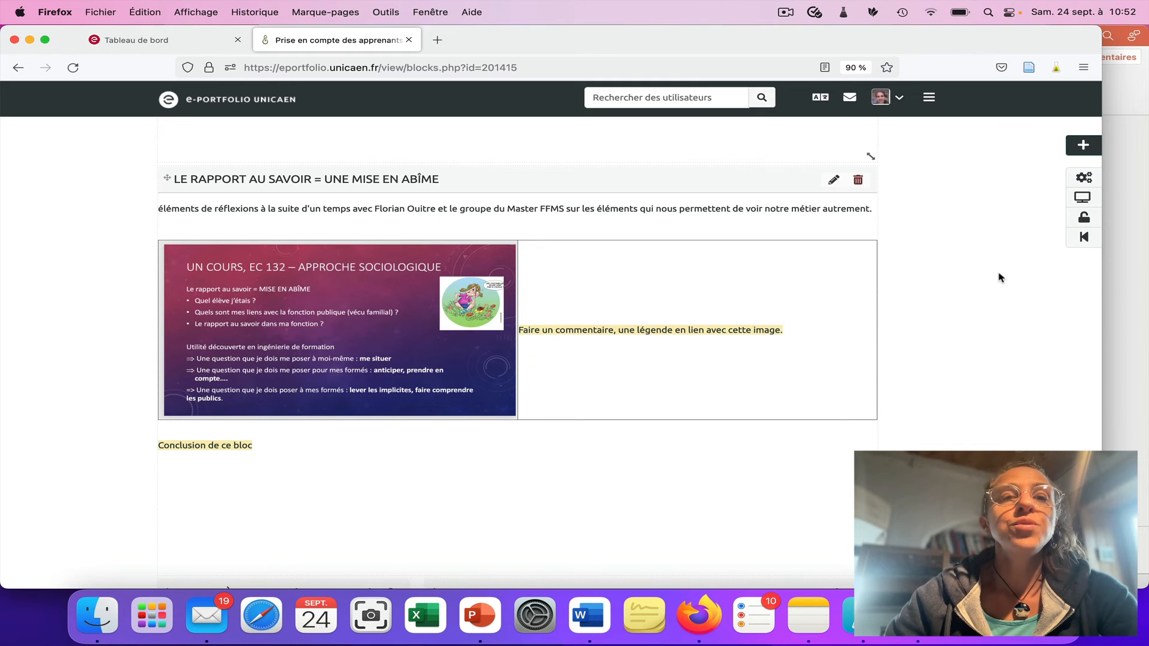
scroll(1000, 277, "up", 3)
scroll(1000, 277, "up", 8)
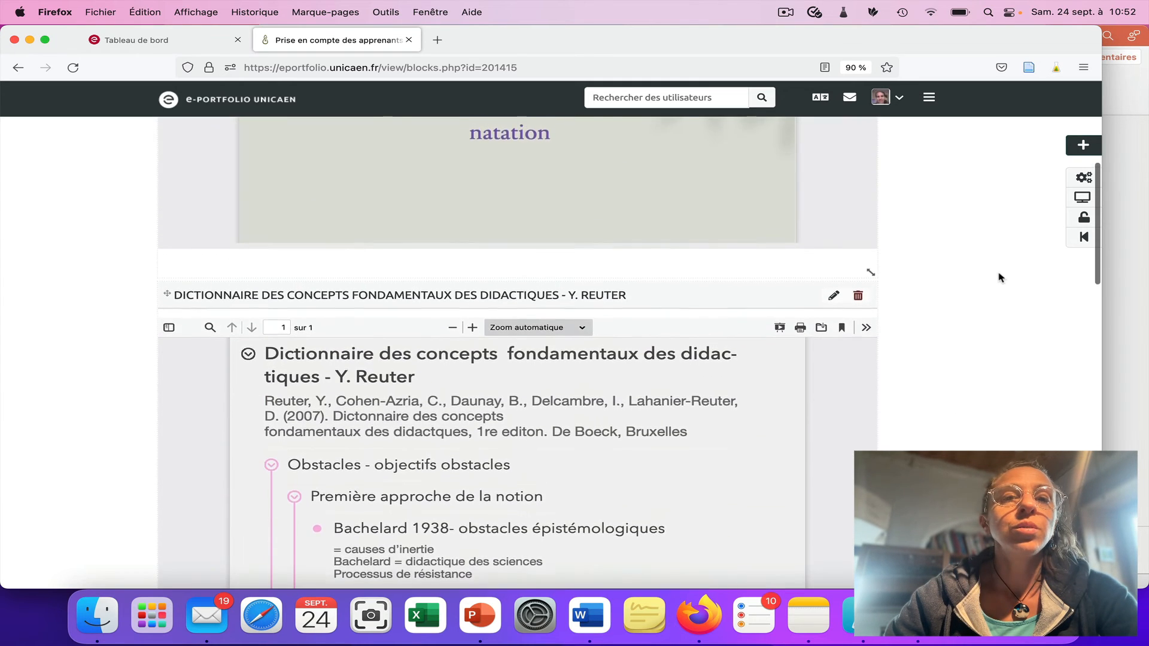
scroll(1000, 277, "up", 1)
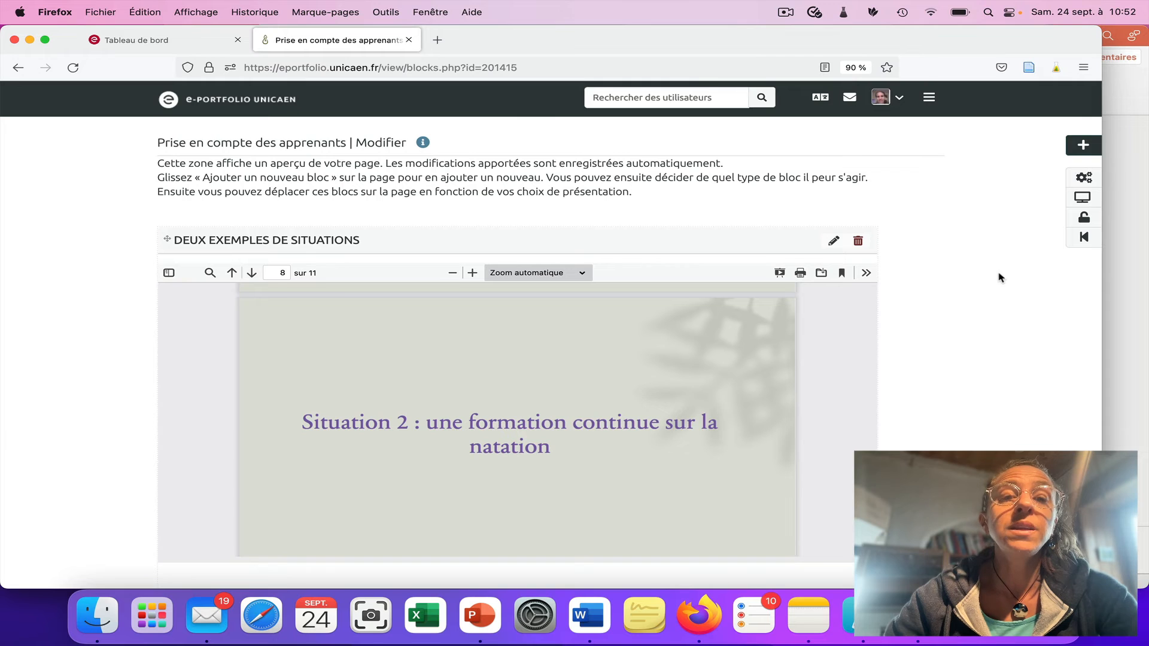
left_click(1081, 199)
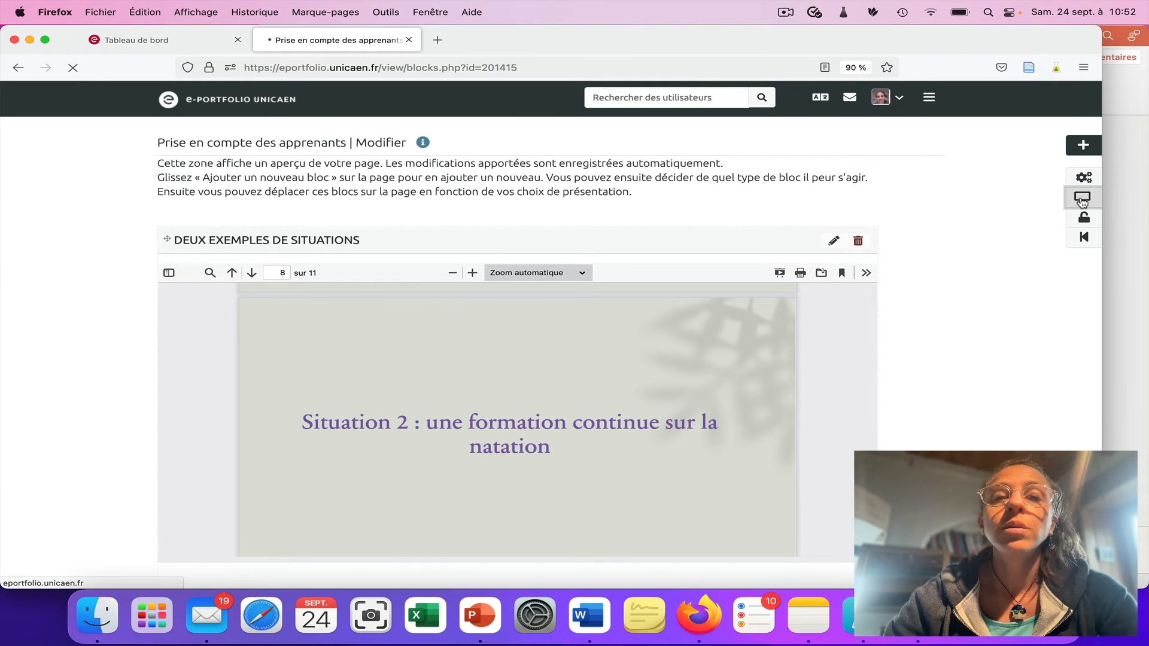
Review the displayed page's layout, comparing the two document blocks with the enlarged "Le rapport au savoir = une mise en abîme" block and its highlighted texts
scroll(1039, 410, "down", 2)
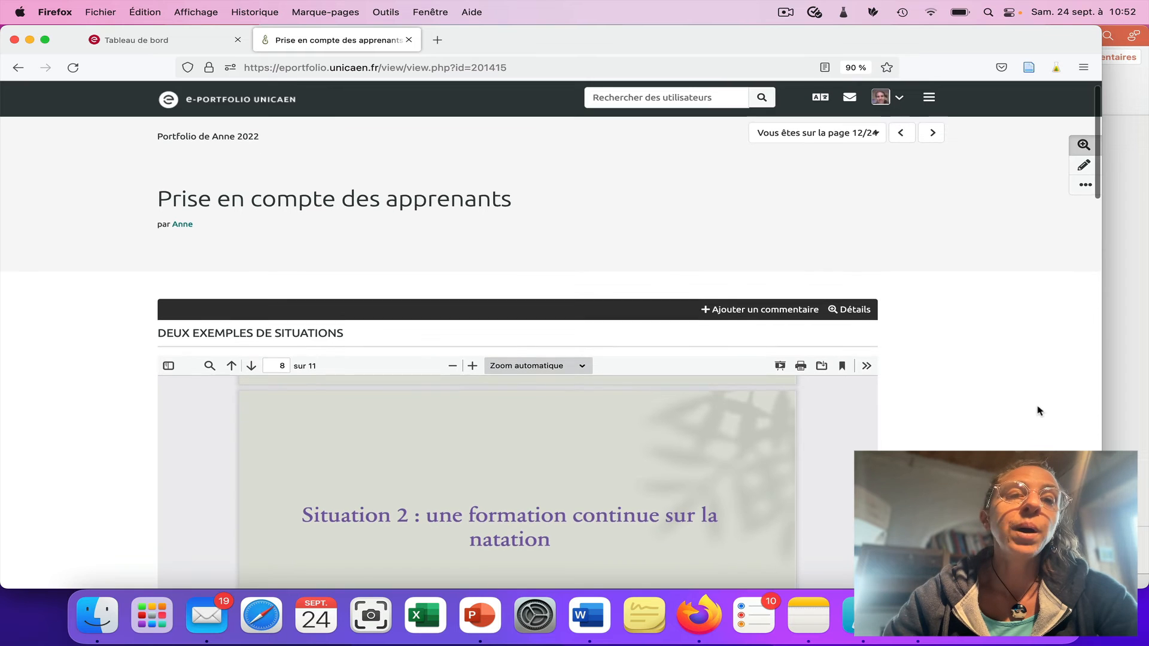
scroll(1039, 410, "down", 10)
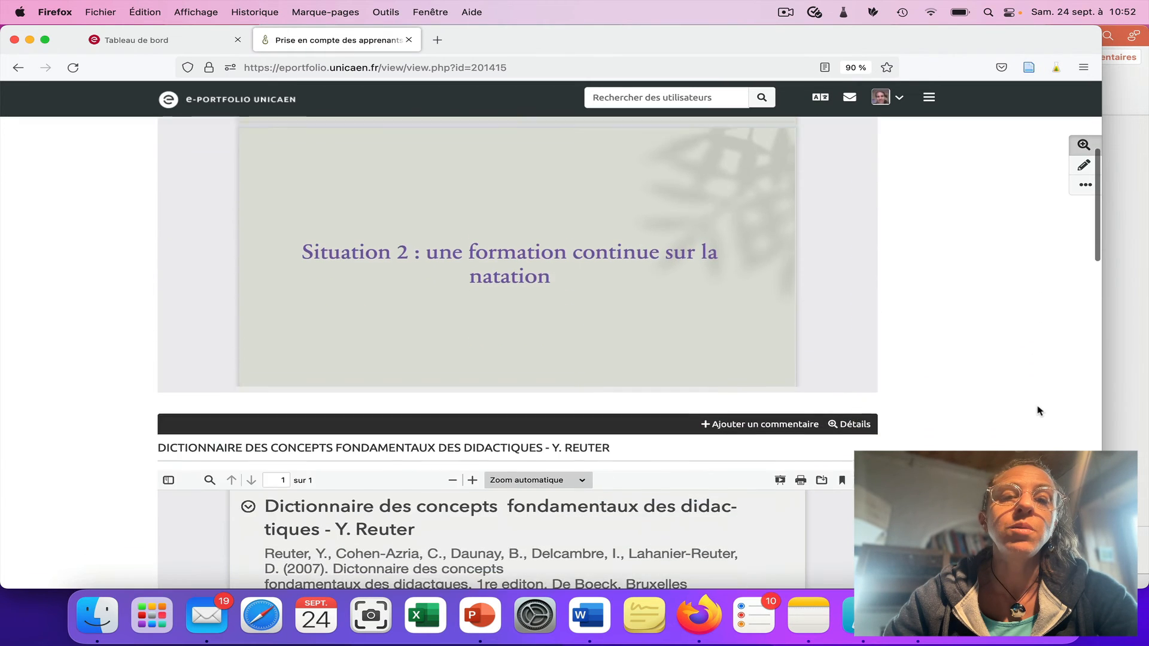
scroll(1039, 410, "down", 10)
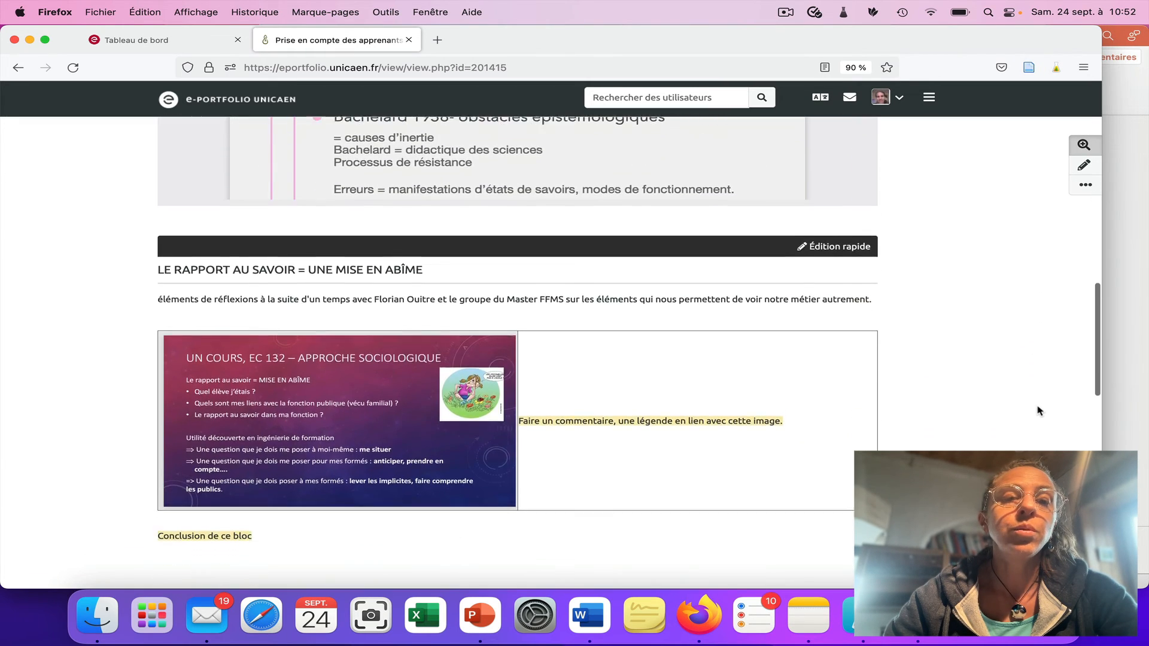
scroll(1039, 410, "up", 10)
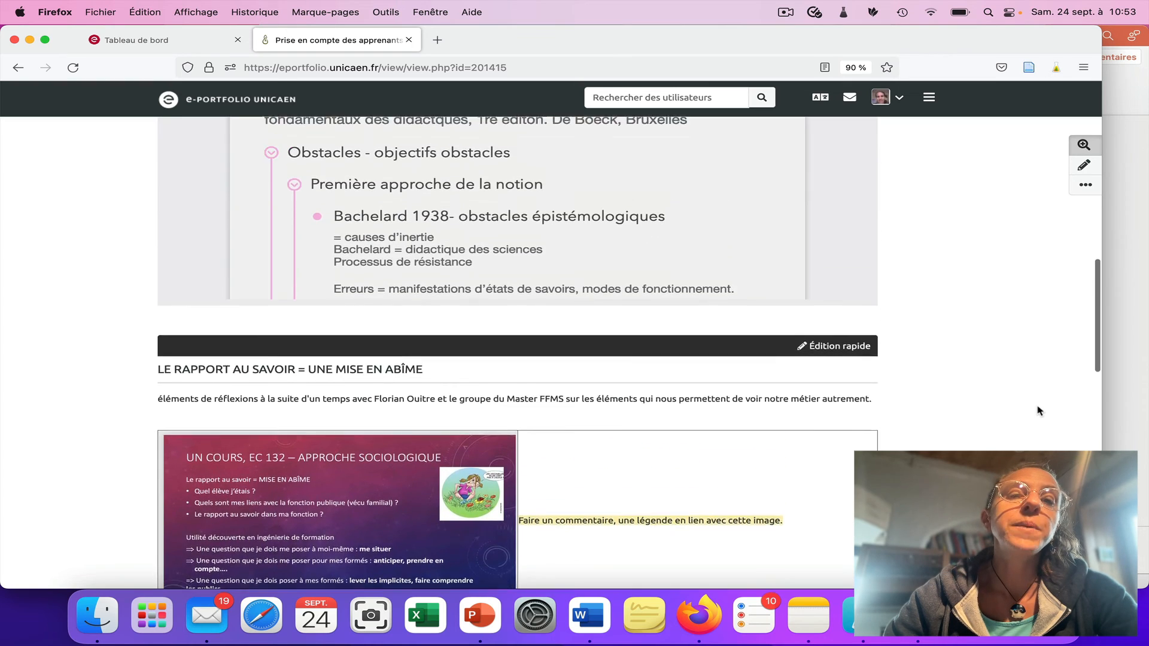
scroll(1038, 410, "up", 1)
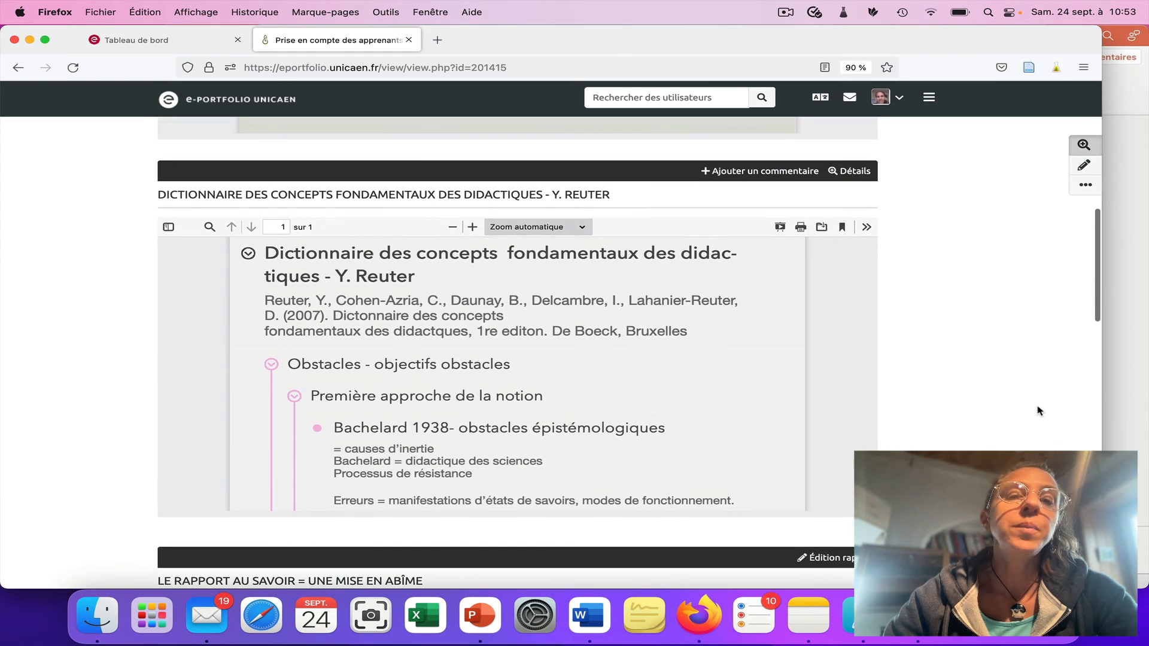
scroll(1038, 410, "up", 10)
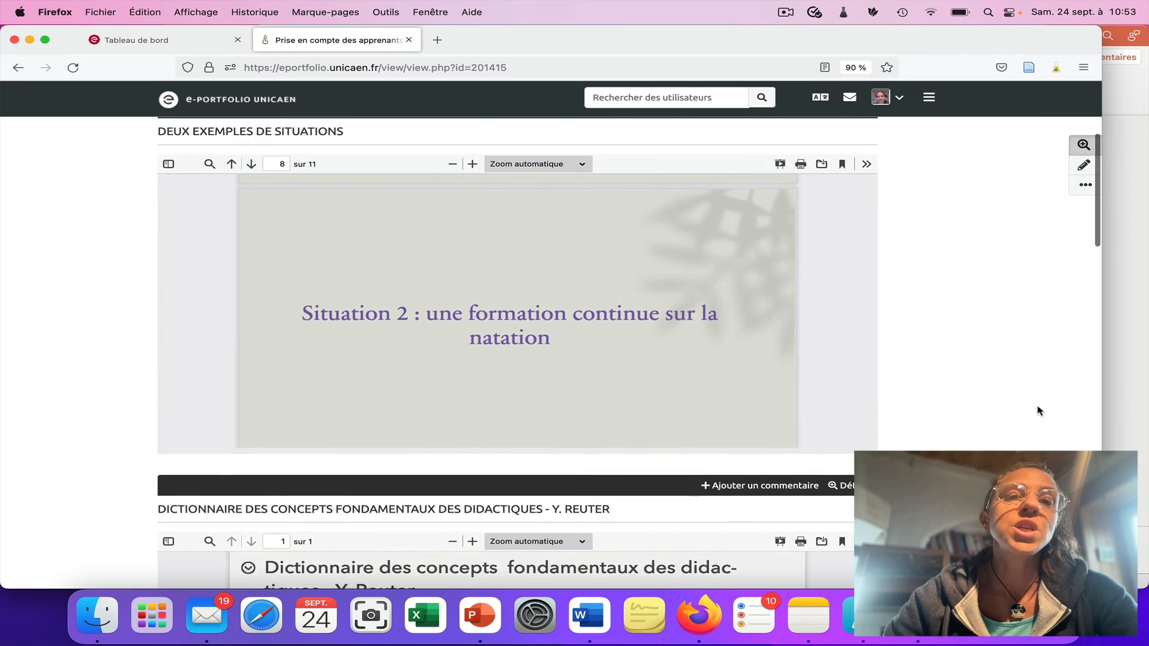
scroll(1038, 411, "down", 7)
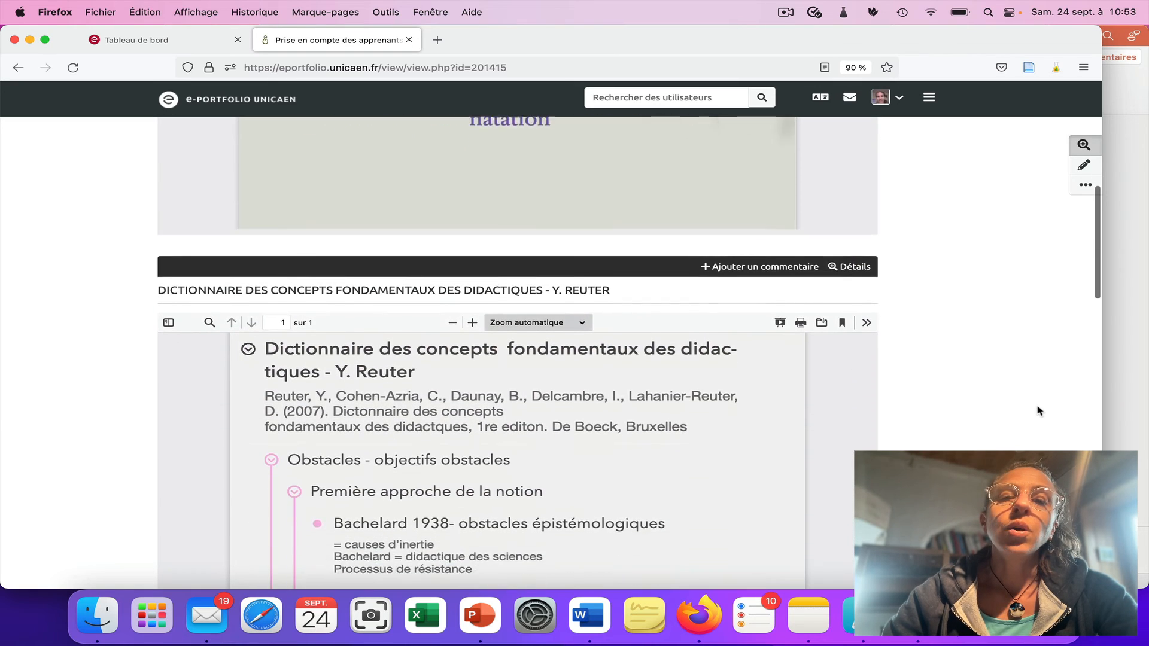
scroll(1038, 410, "down", 3)
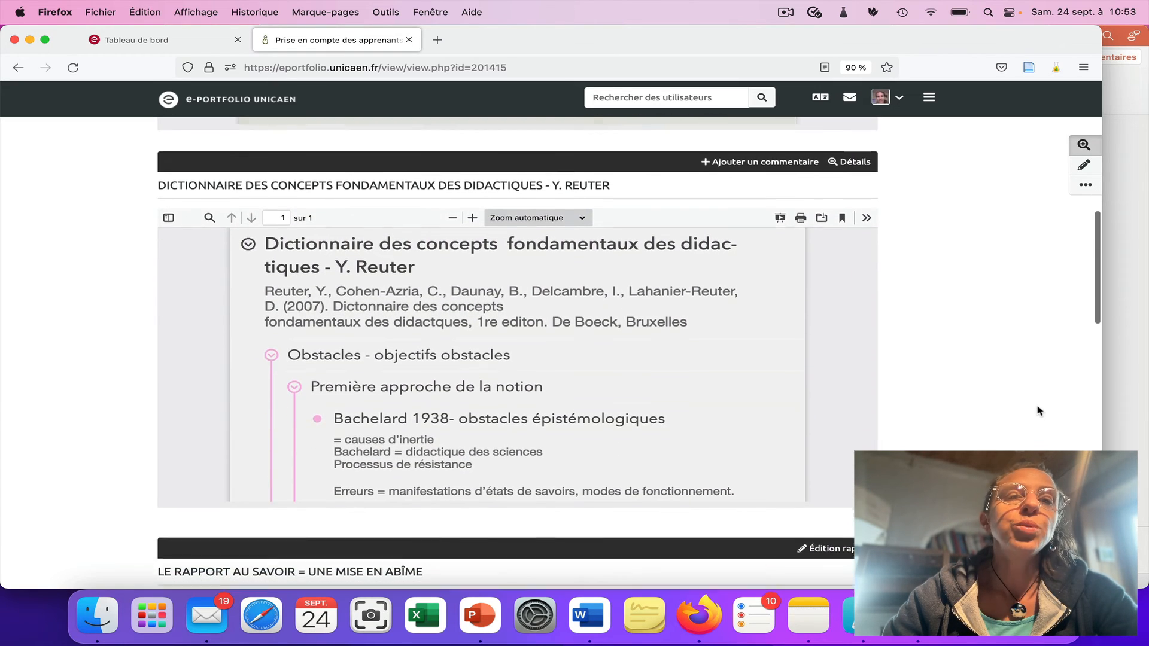
scroll(1039, 410, "down", 1)
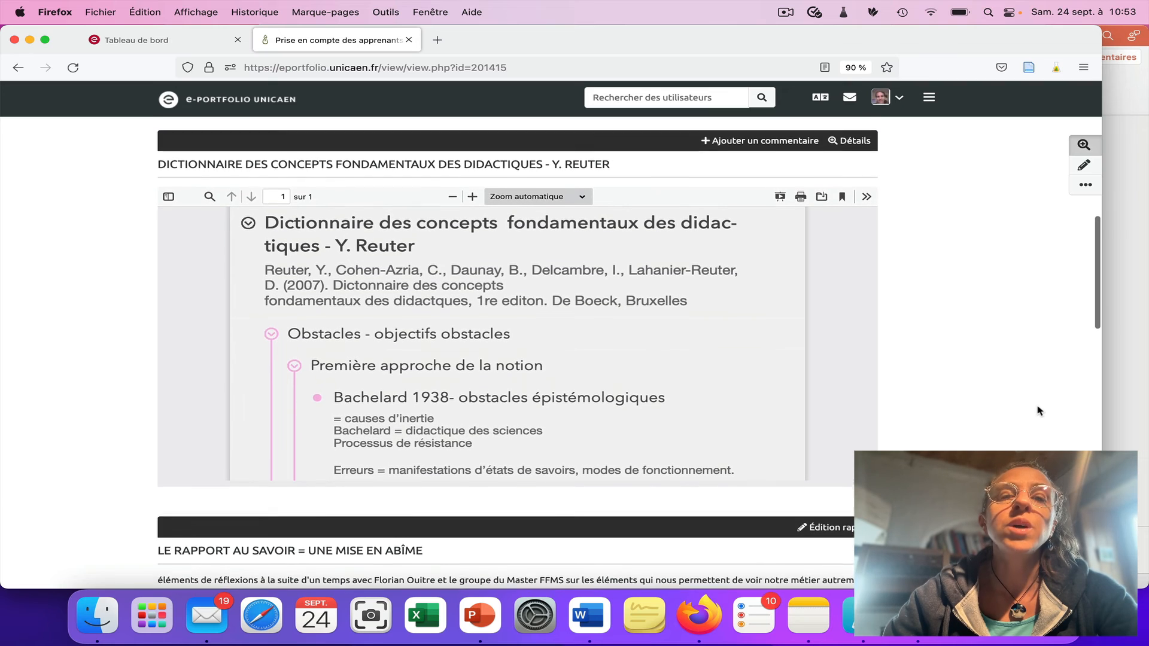
scroll(1039, 411, "up", 1)
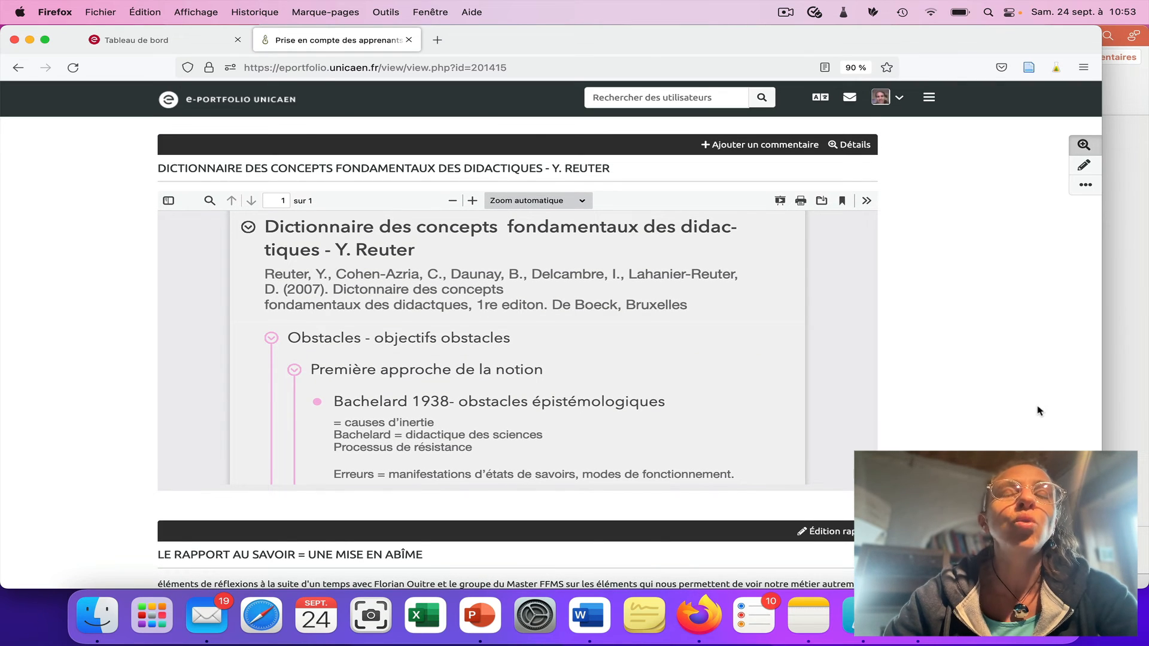
scroll(1038, 444, "down", 8)
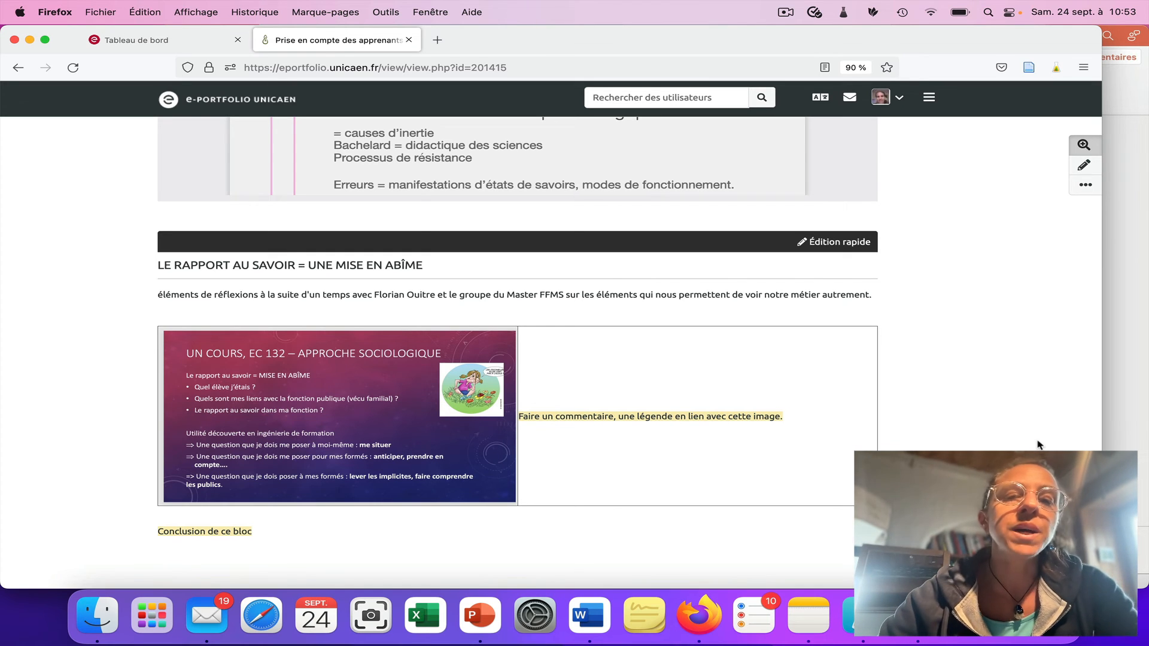
scroll(1024, 417, "down", 1)
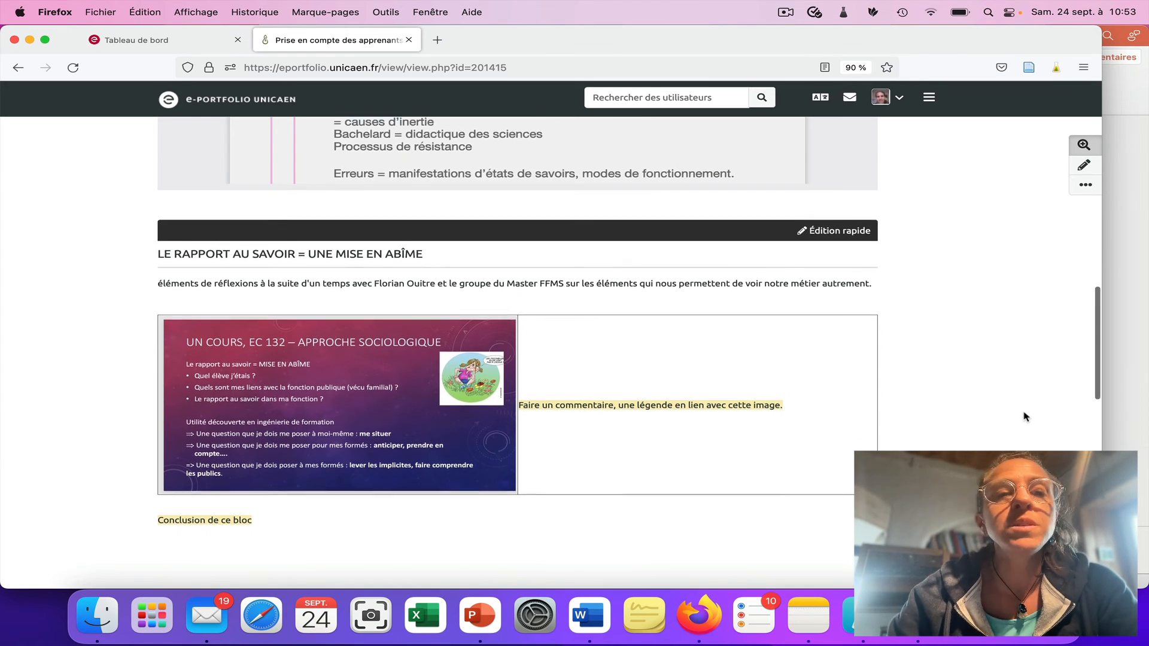
scroll(1025, 417, "down", 3)
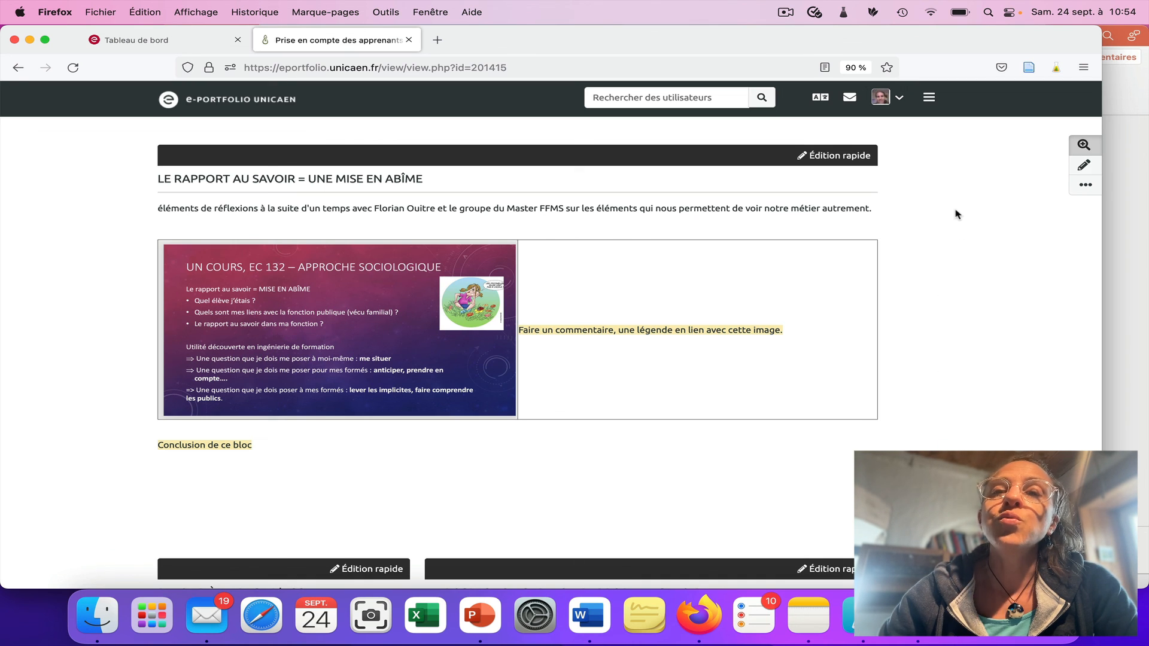
left_click(785, 12)
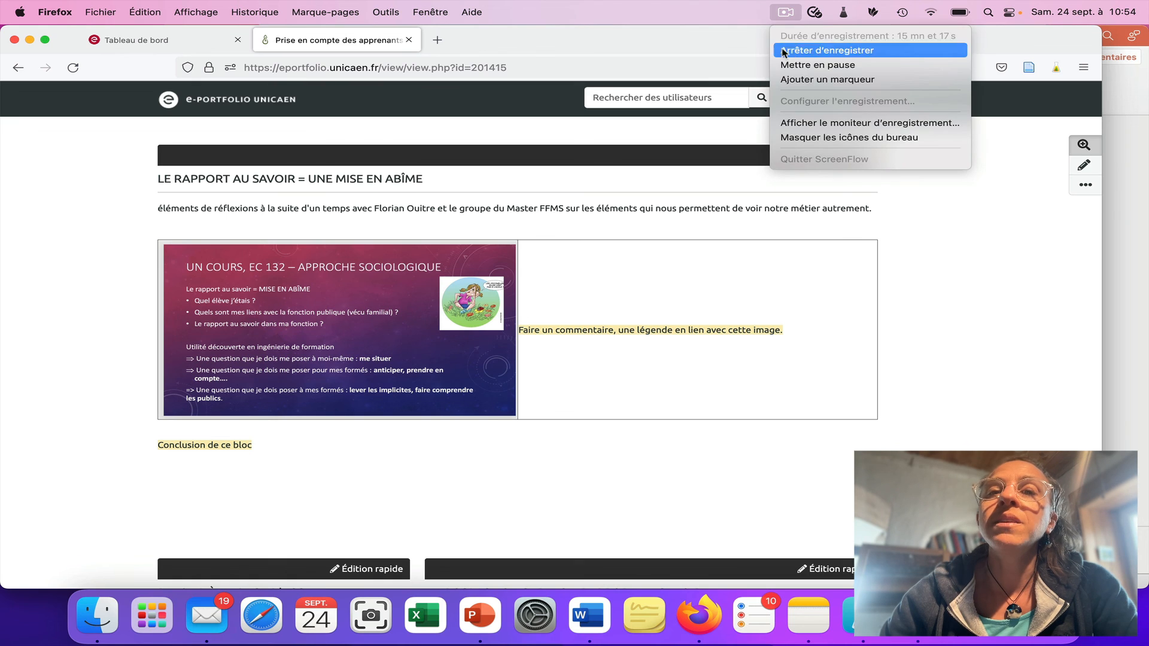